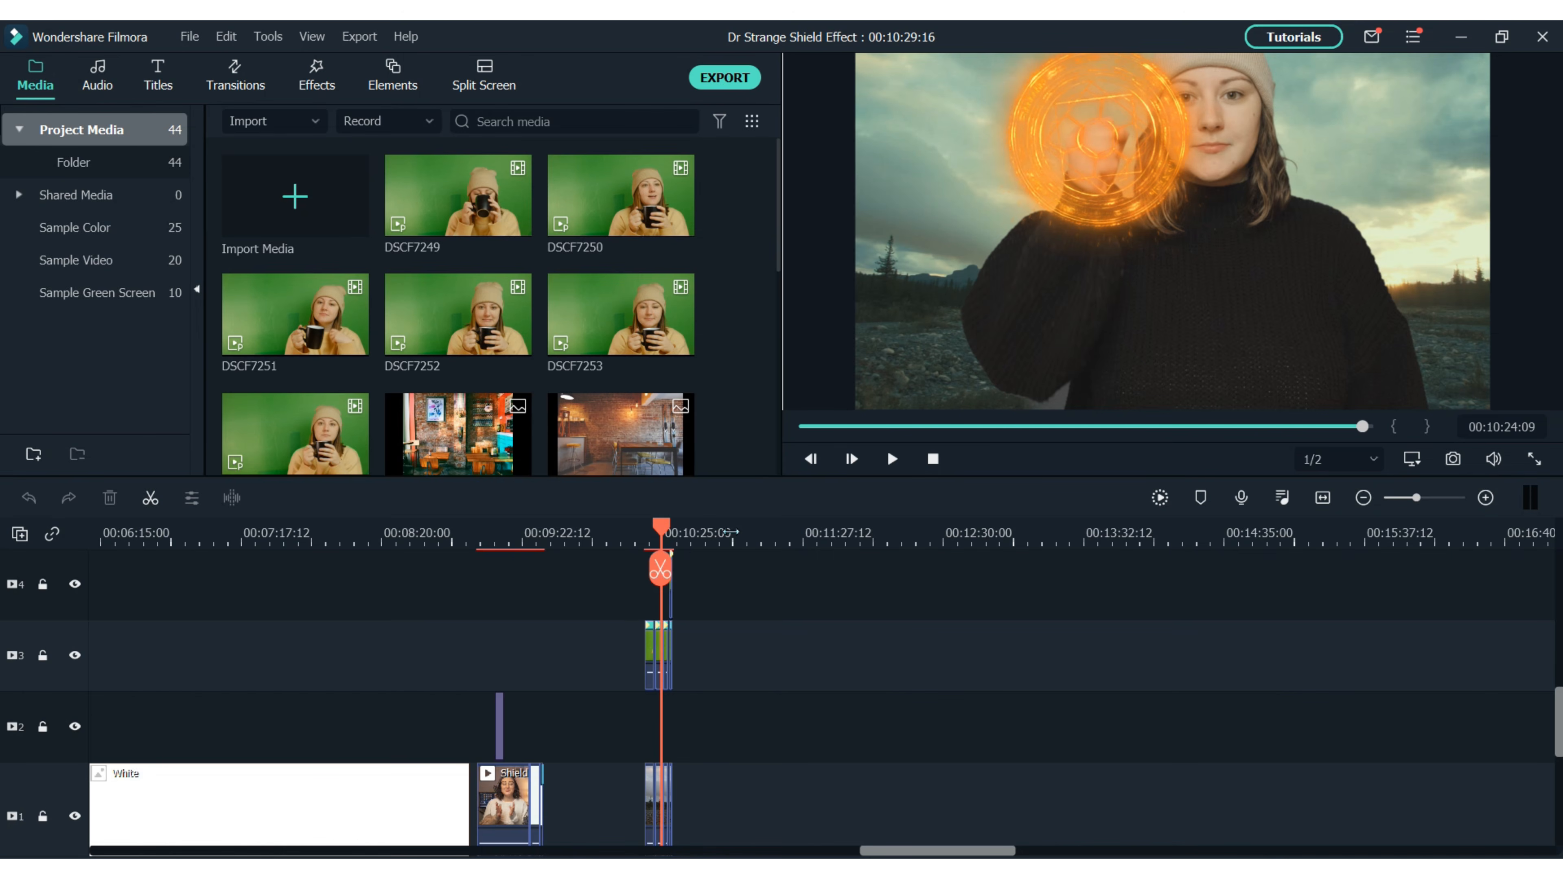
Play through the last green-screen clip on track 3 and remove its green background with Chroma Key
left_click_drag(731, 532, 959, 554)
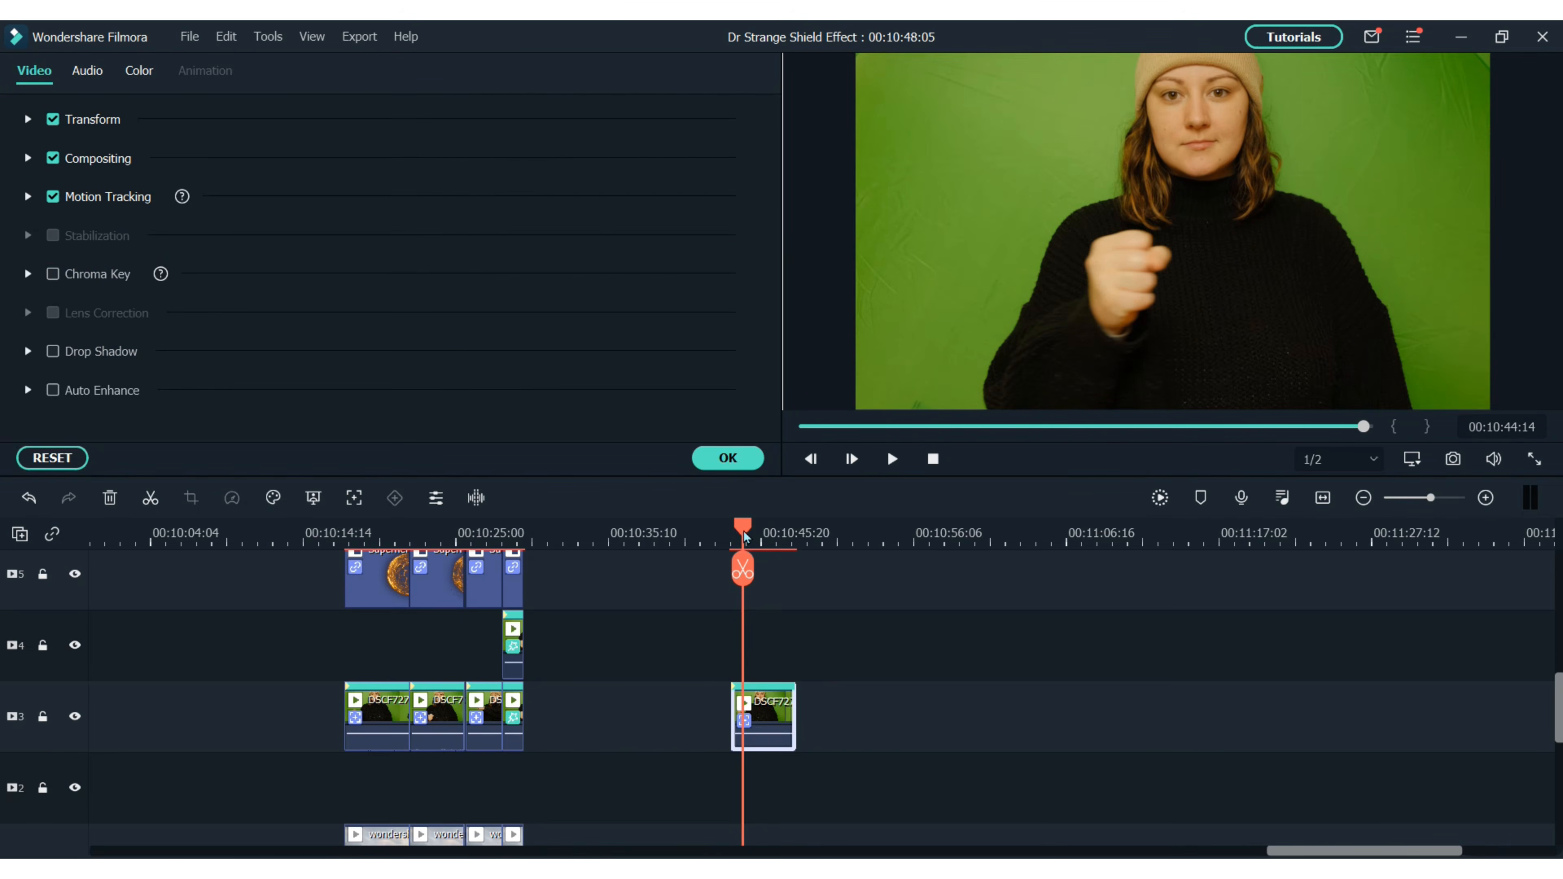
key("space")
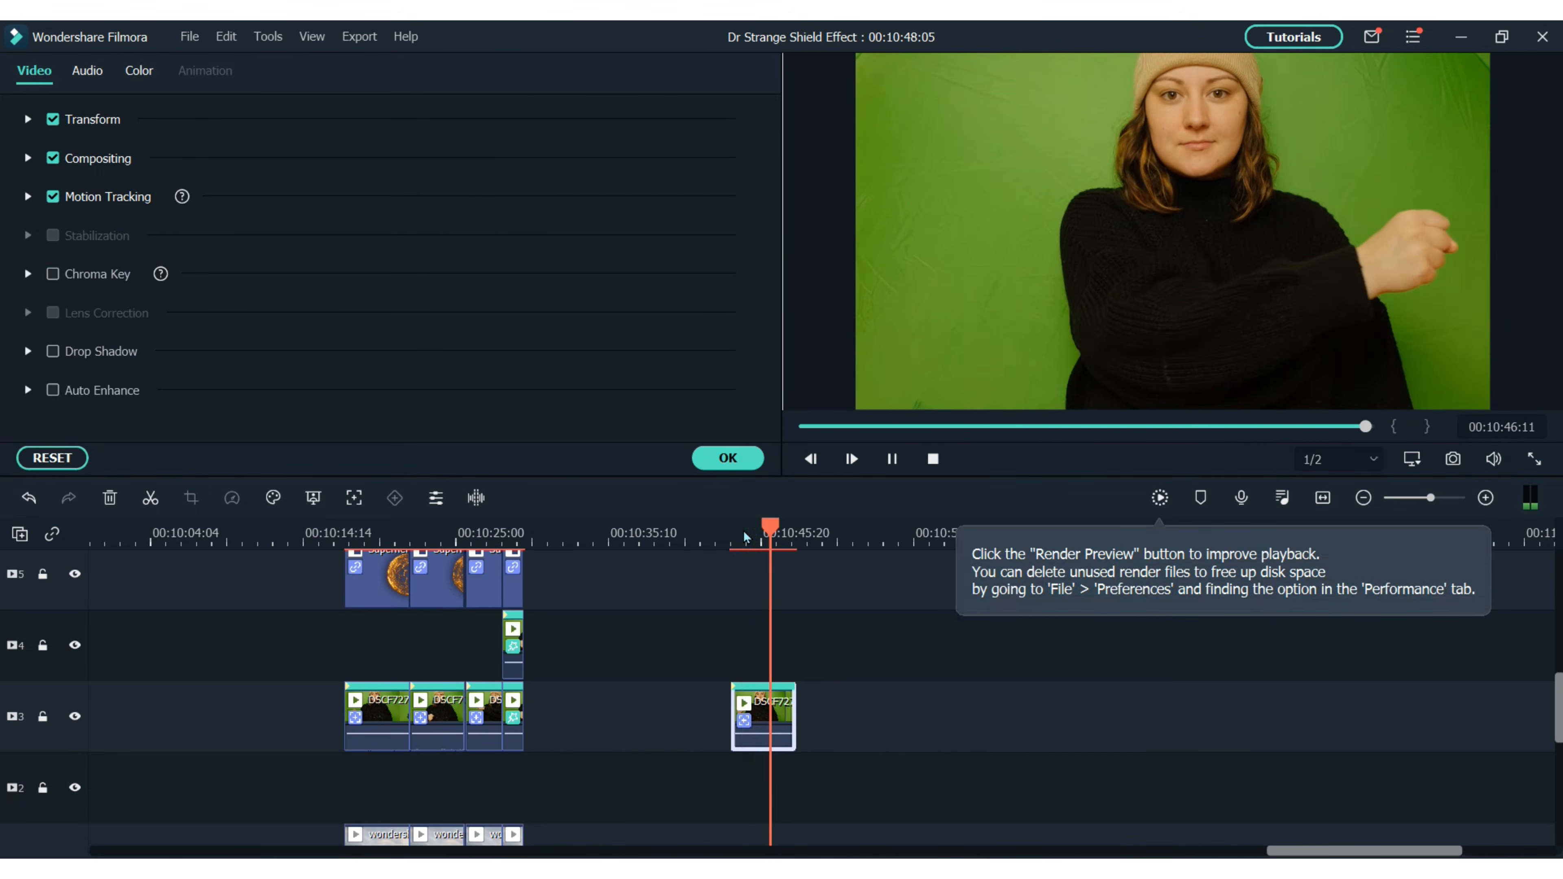
key("space")
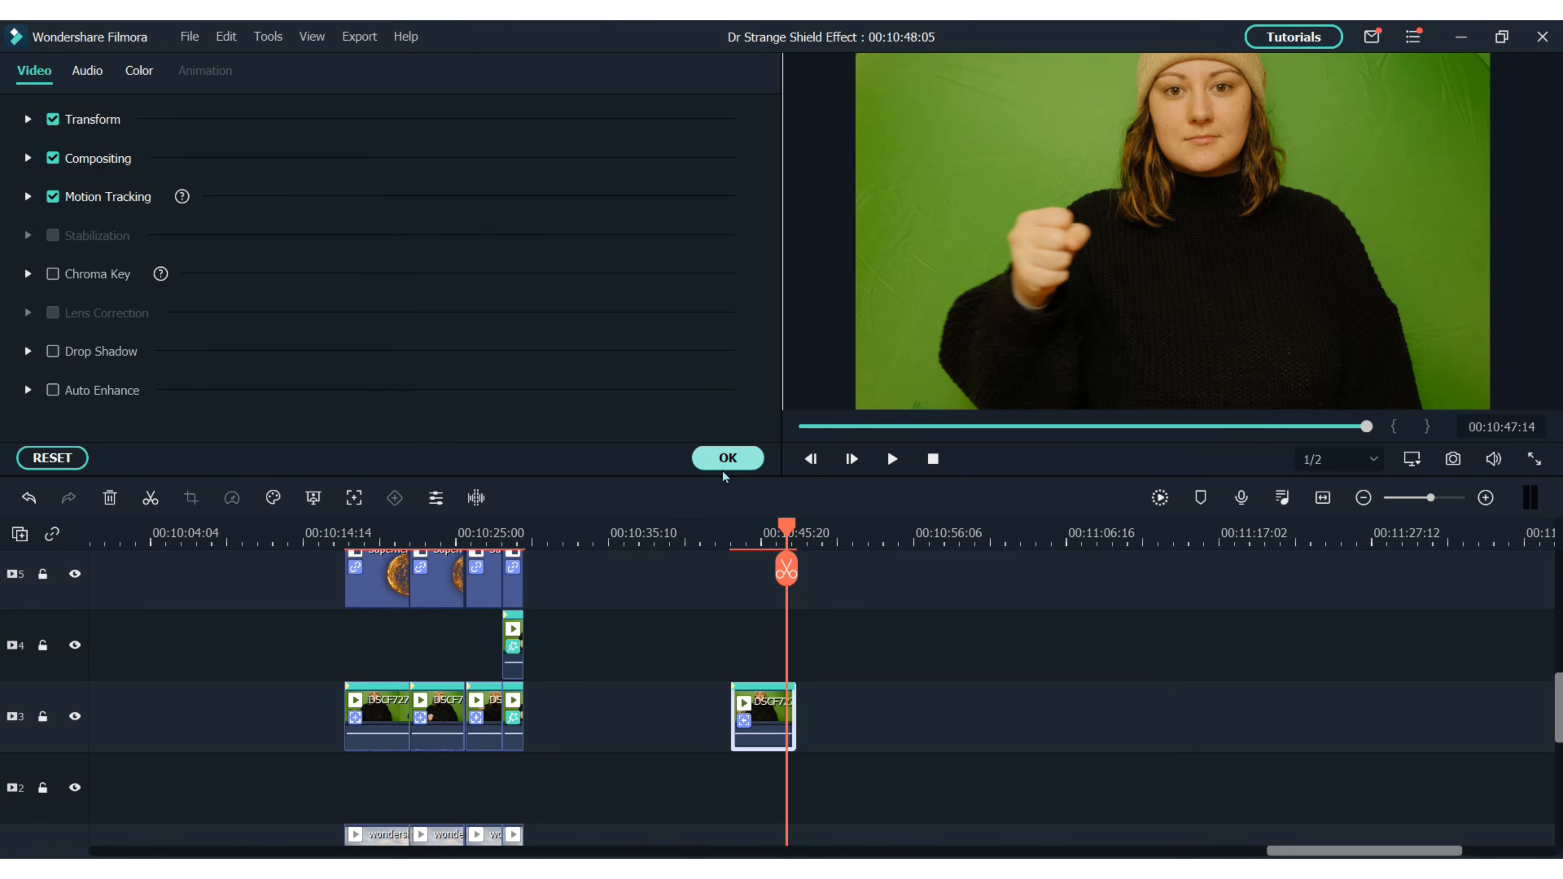
left_click(752, 538)
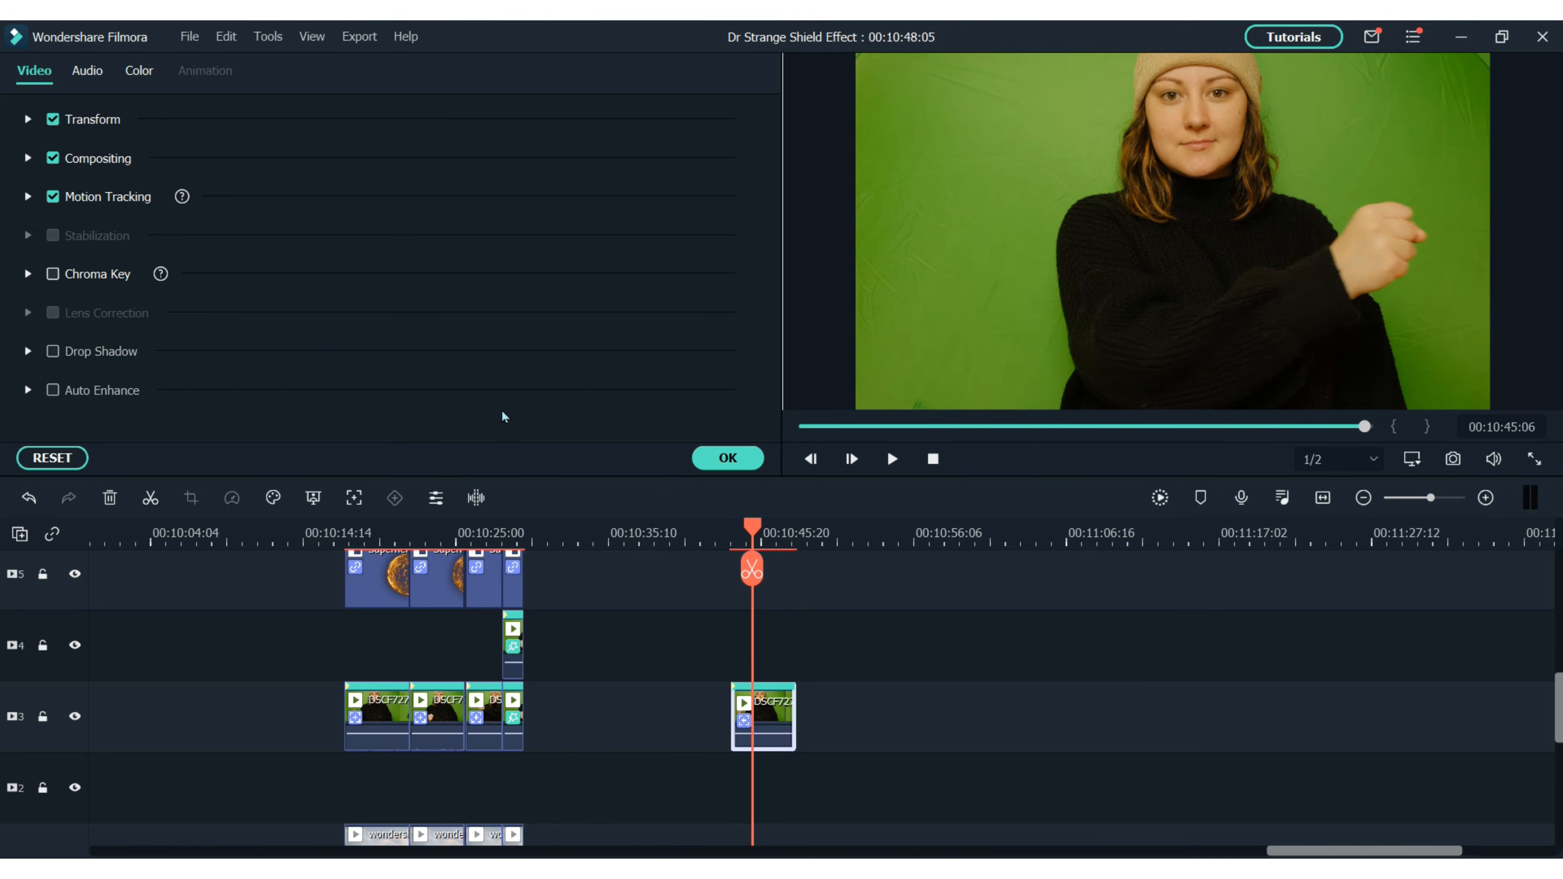
left_click(97, 273)
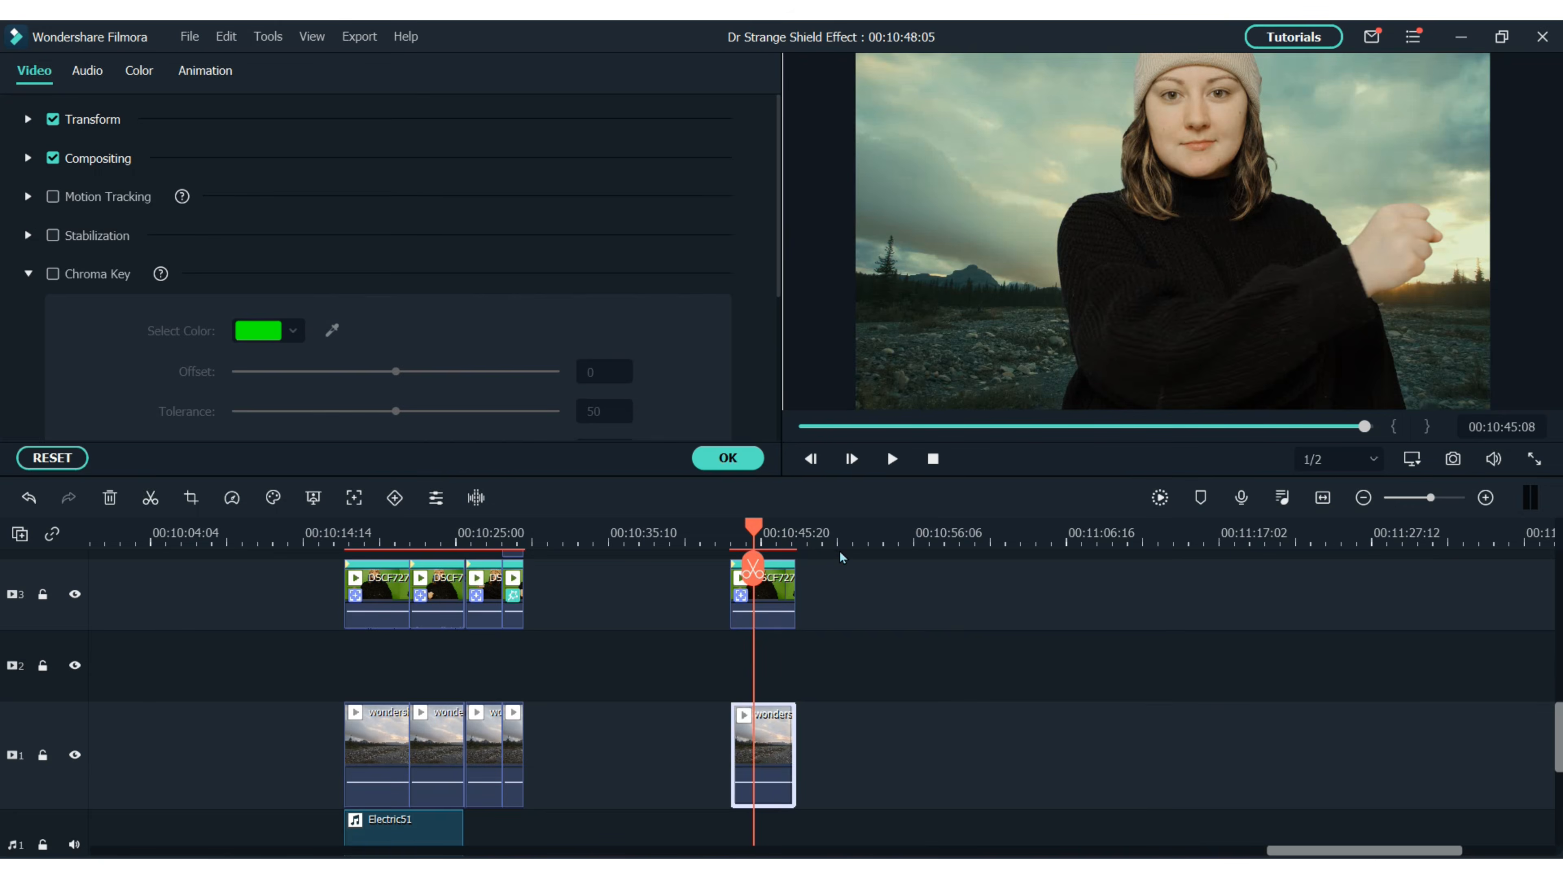
Play the keyed clip over the landscape background and return the playhead to the clip's start
key("Up")
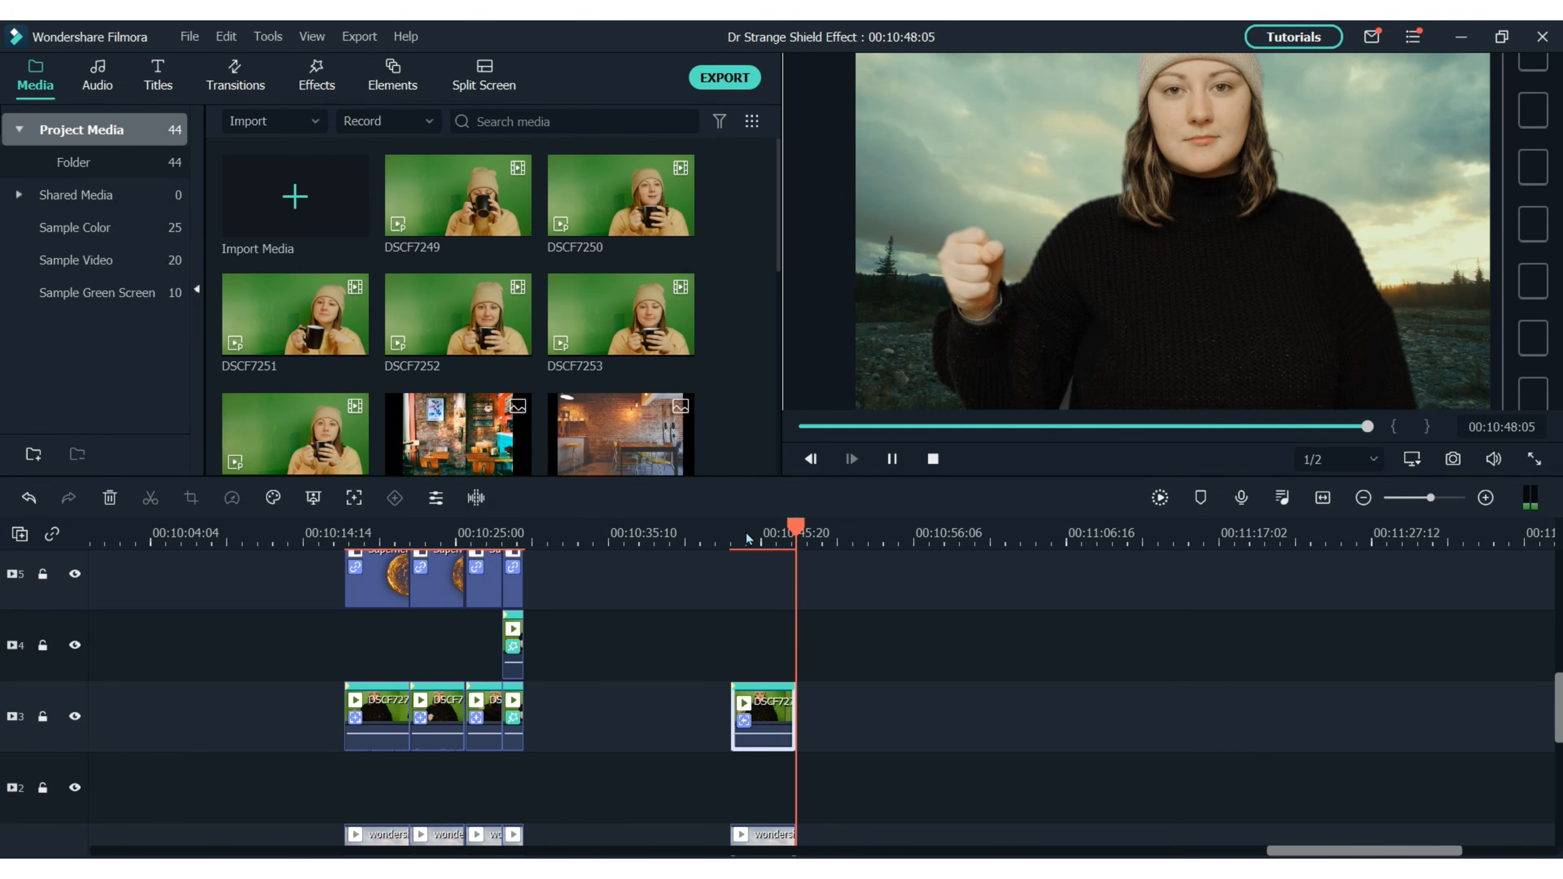
key("space")
left_click_drag(760, 529, 756, 525)
key("Up")
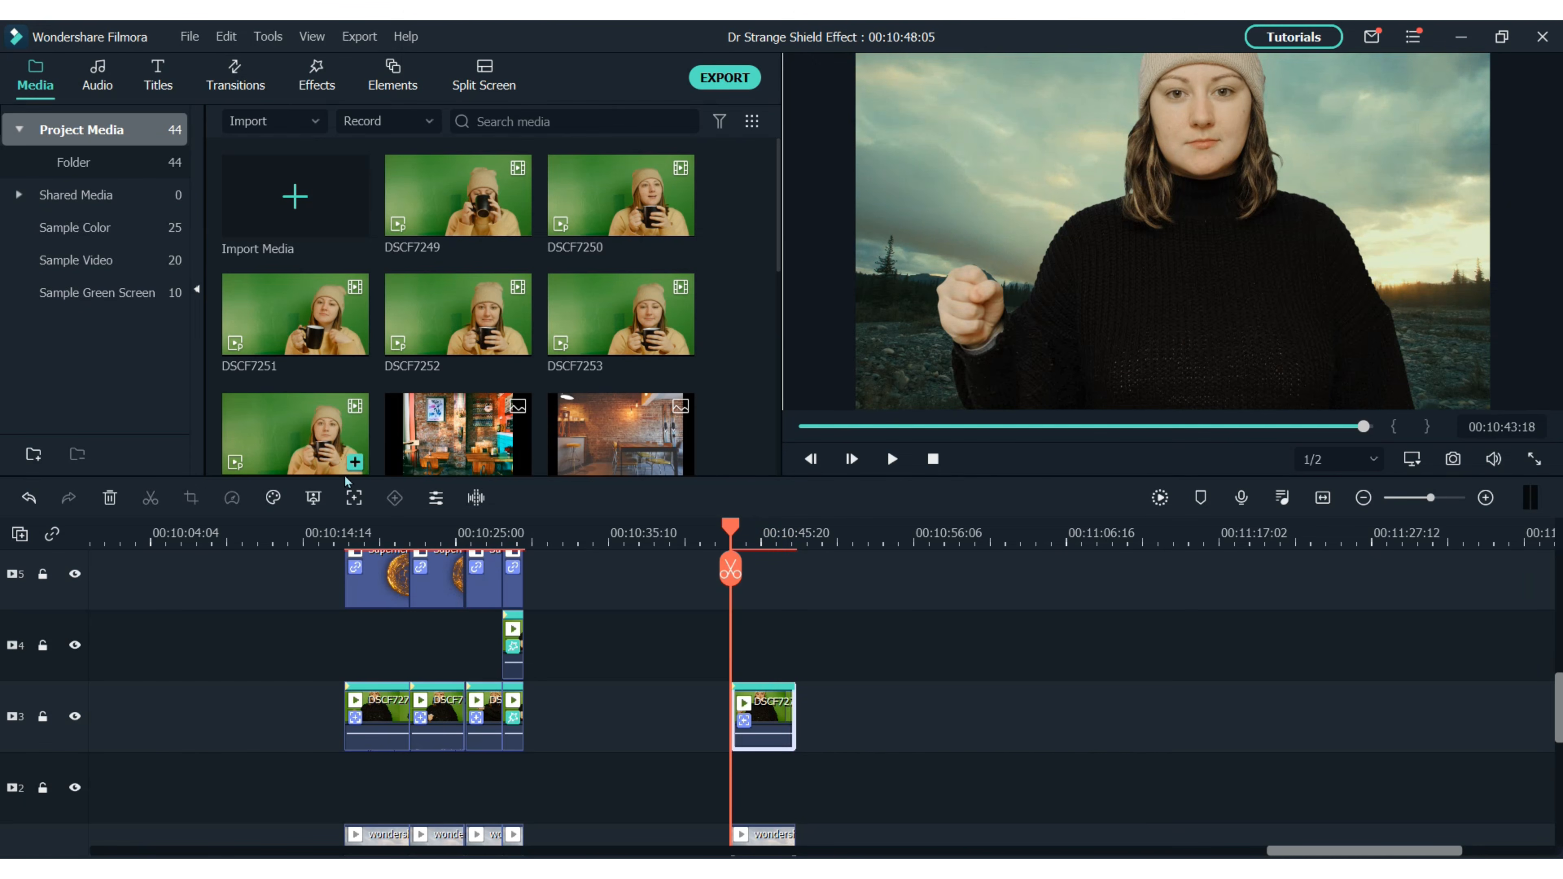
Enable Motion Tracking on the keyed clip, fit the tracking box around the raised fist, and run and preview the tracking
left_click(355, 499)
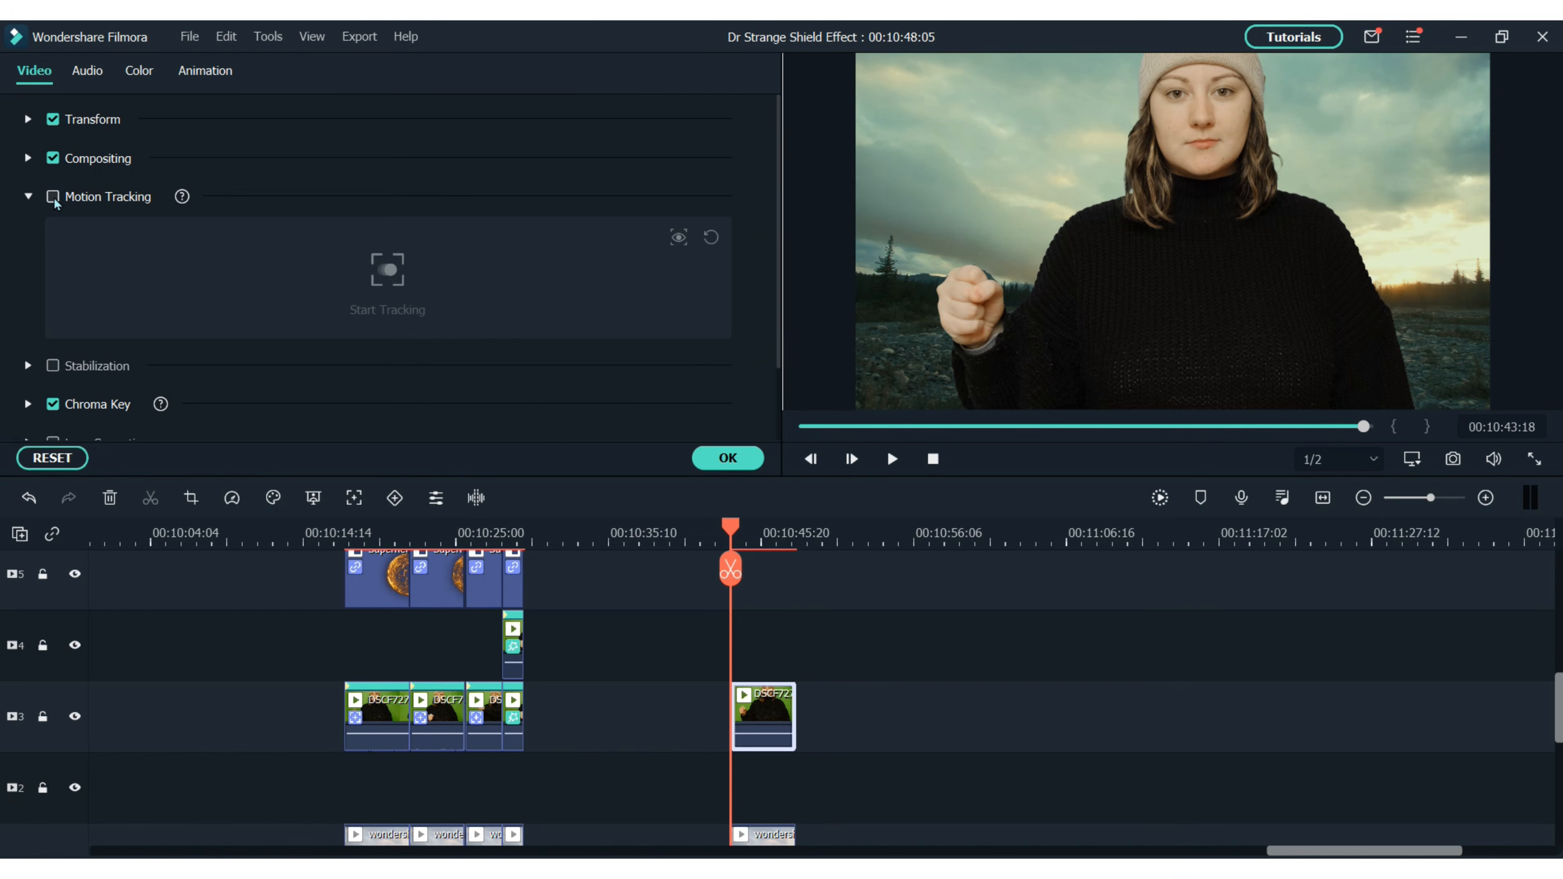
left_click(53, 198)
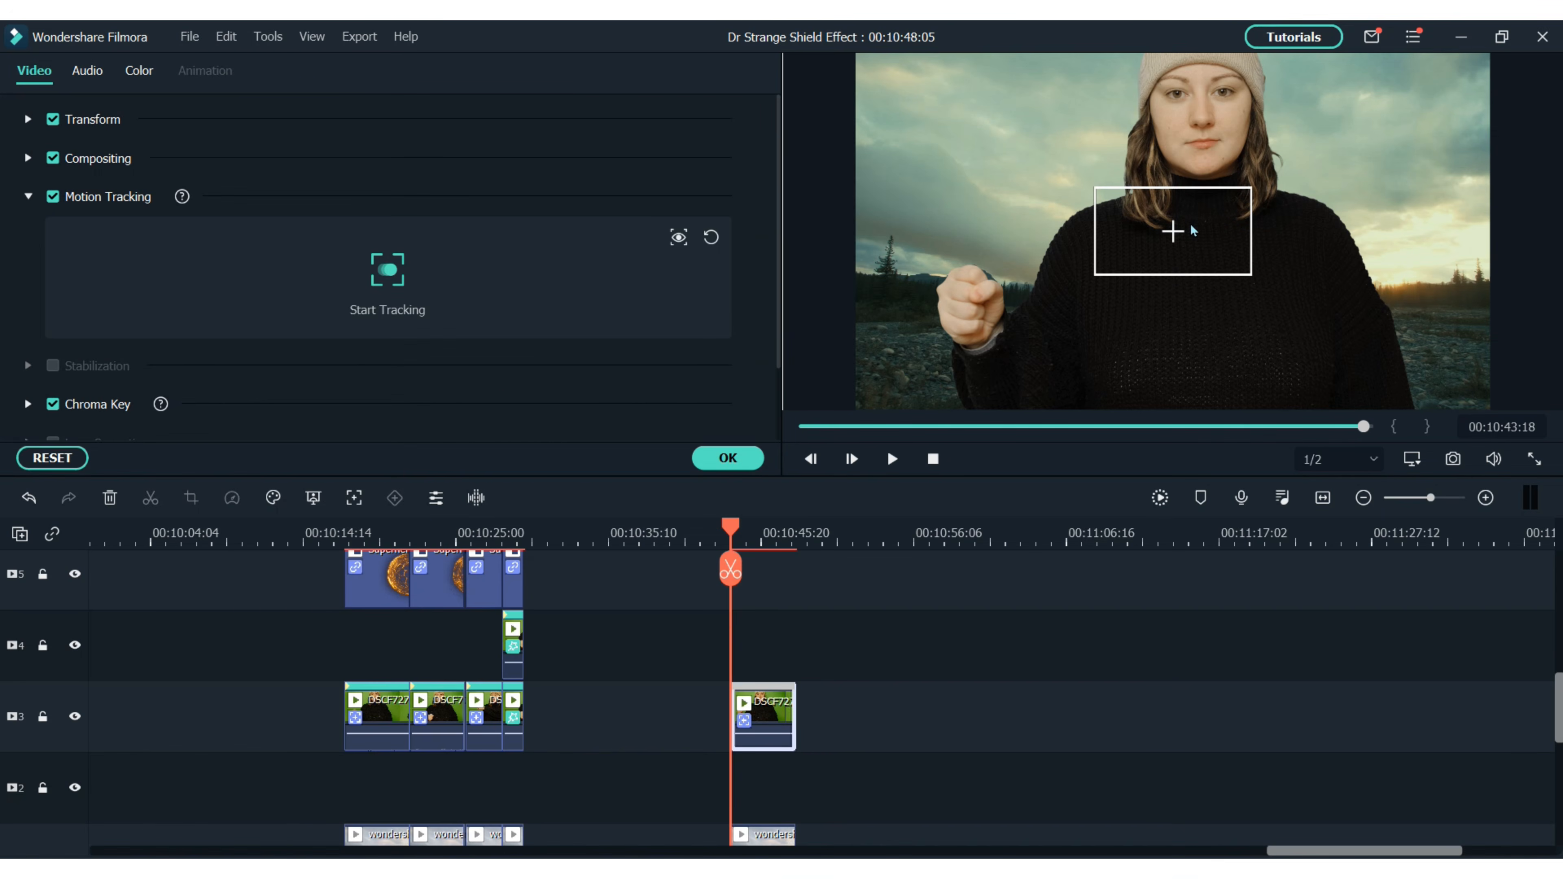
left_click(1174, 186)
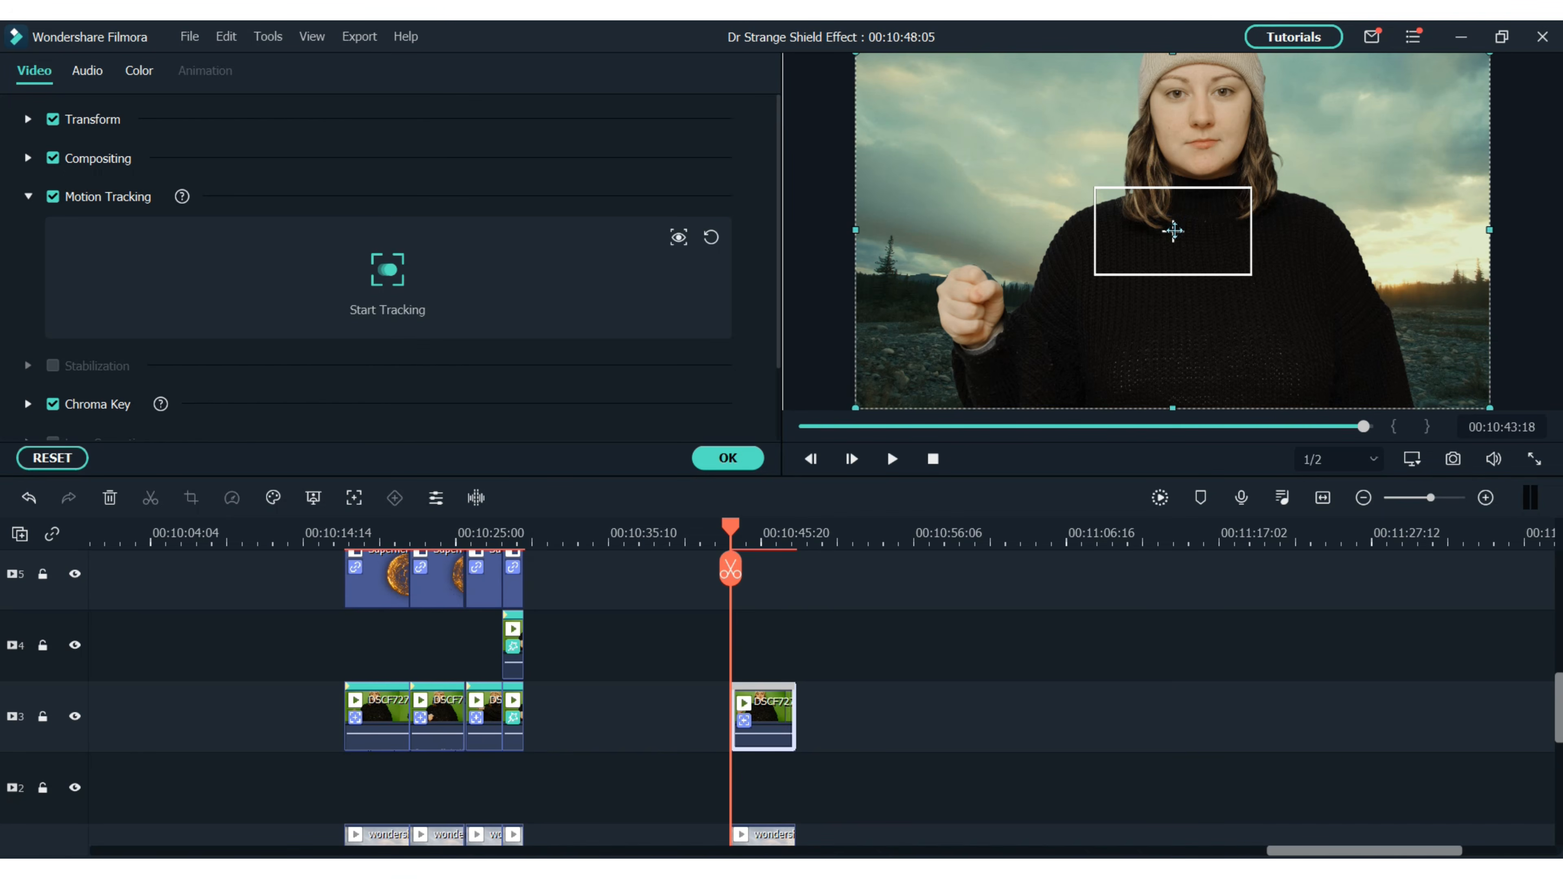
left_click_drag(1173, 230, 979, 304)
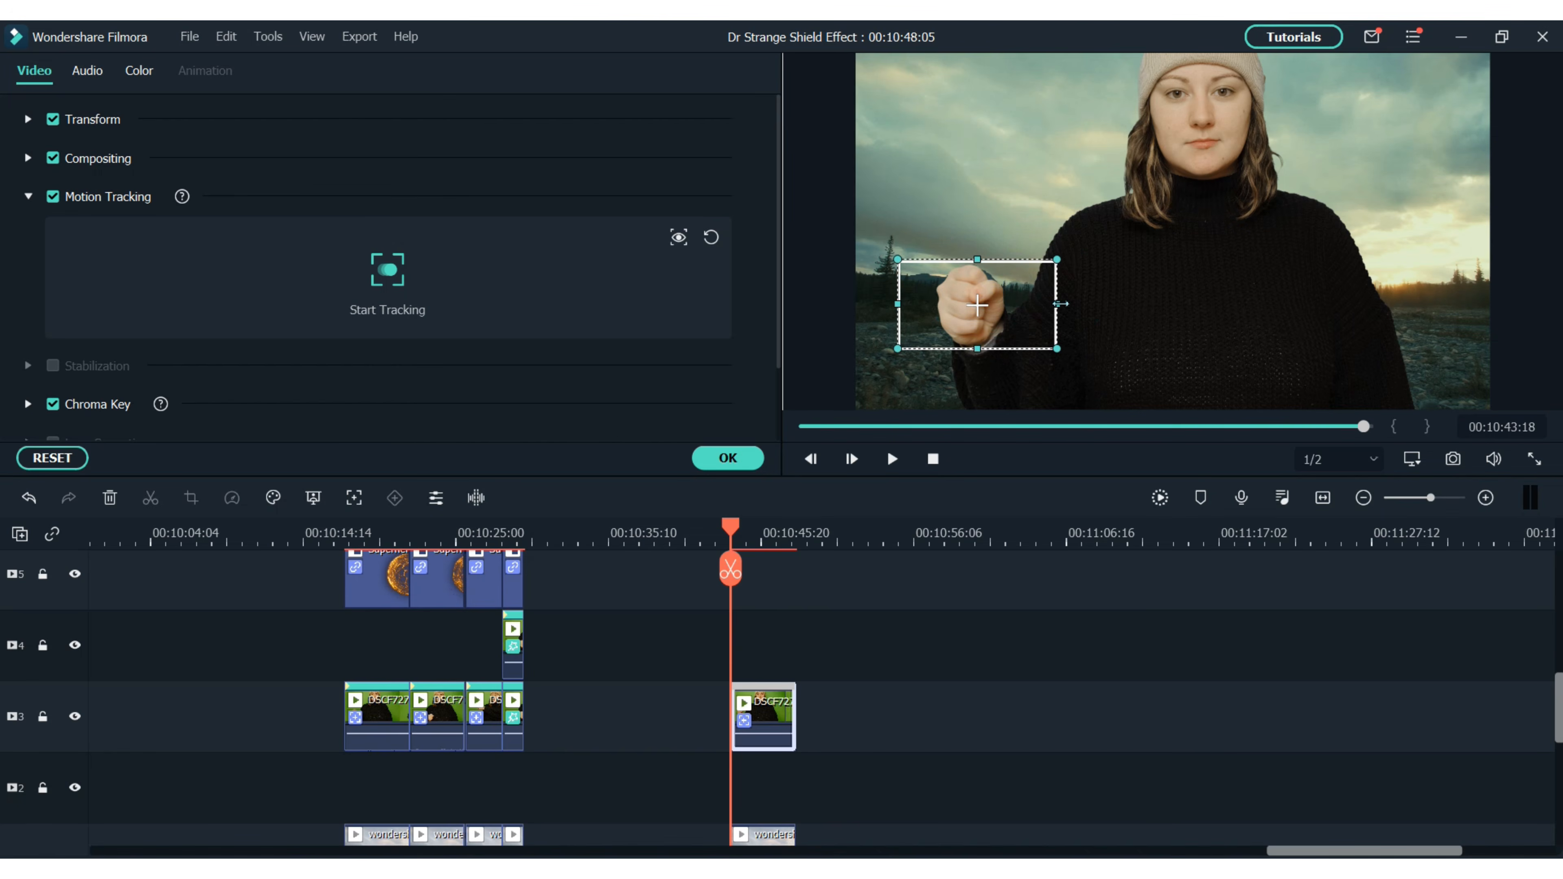
left_click_drag(1061, 304, 973, 306)
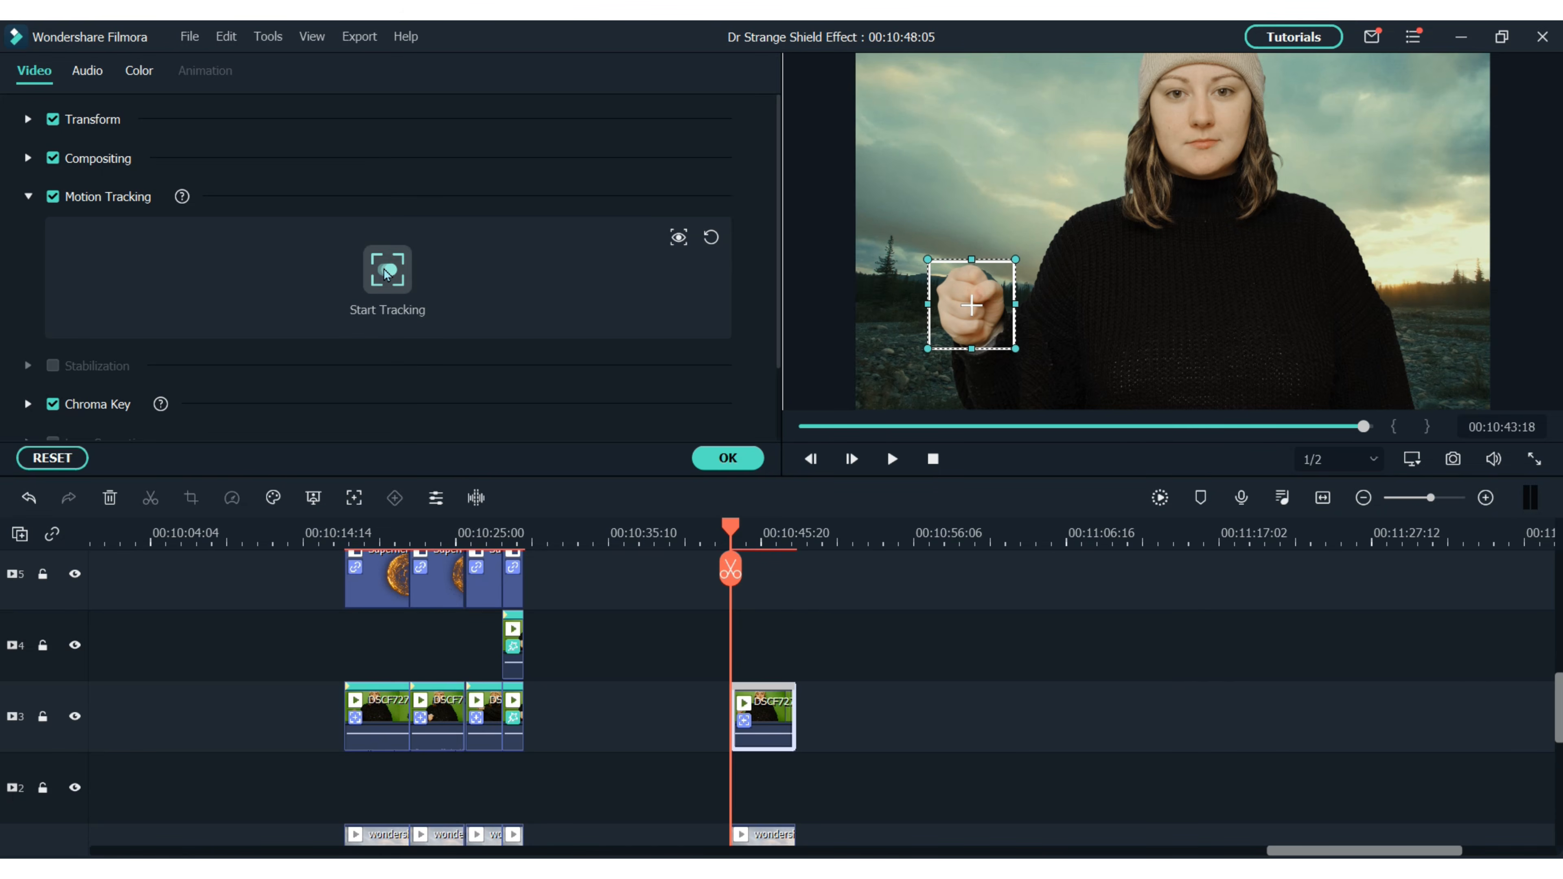
left_click(386, 273)
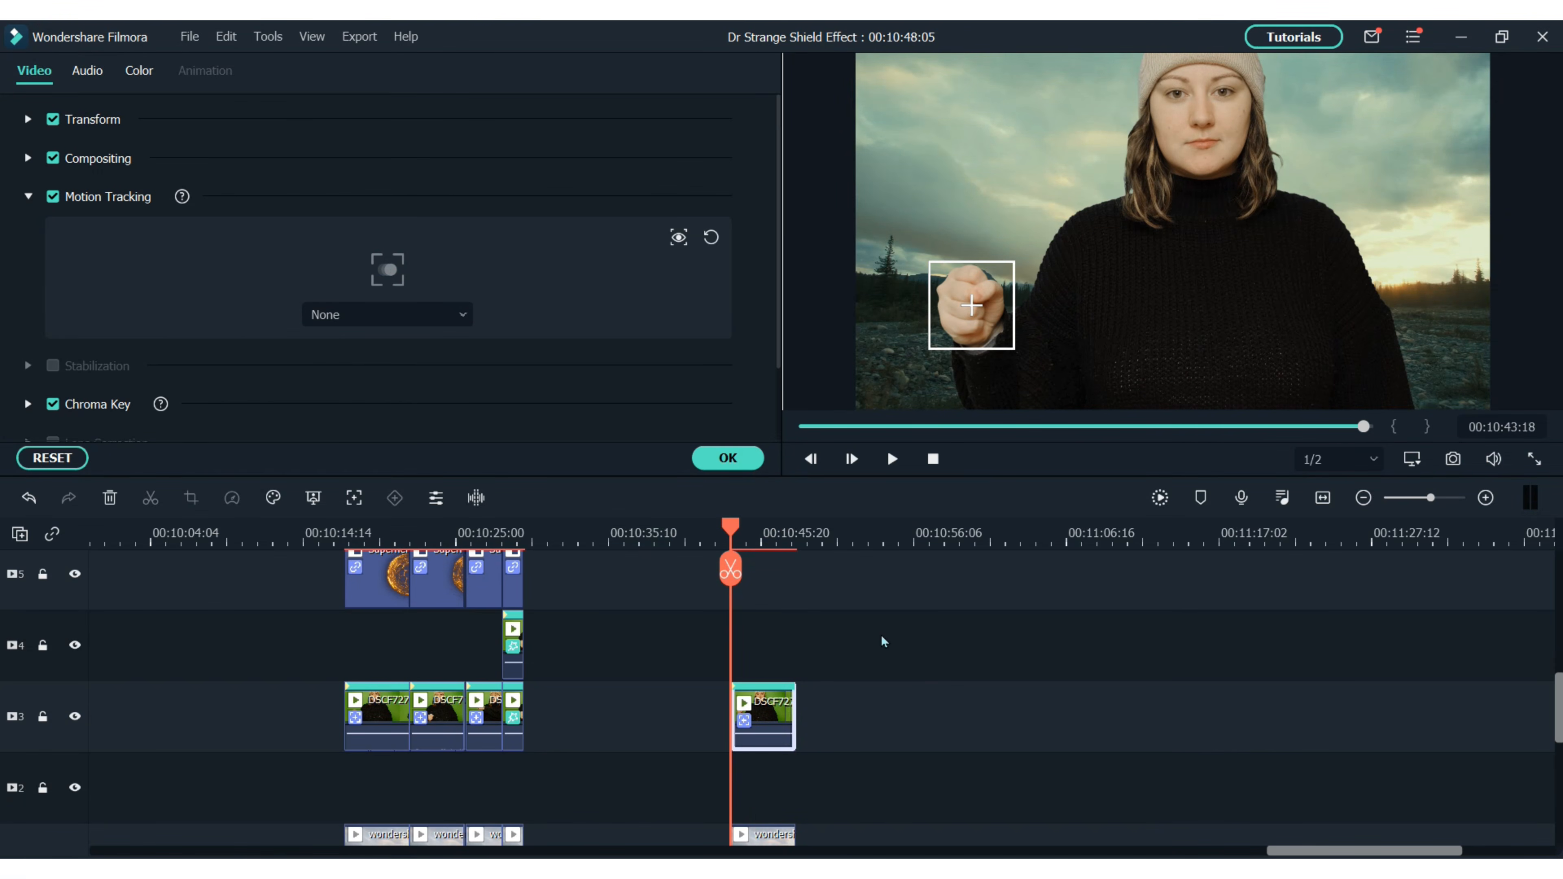
key("space")
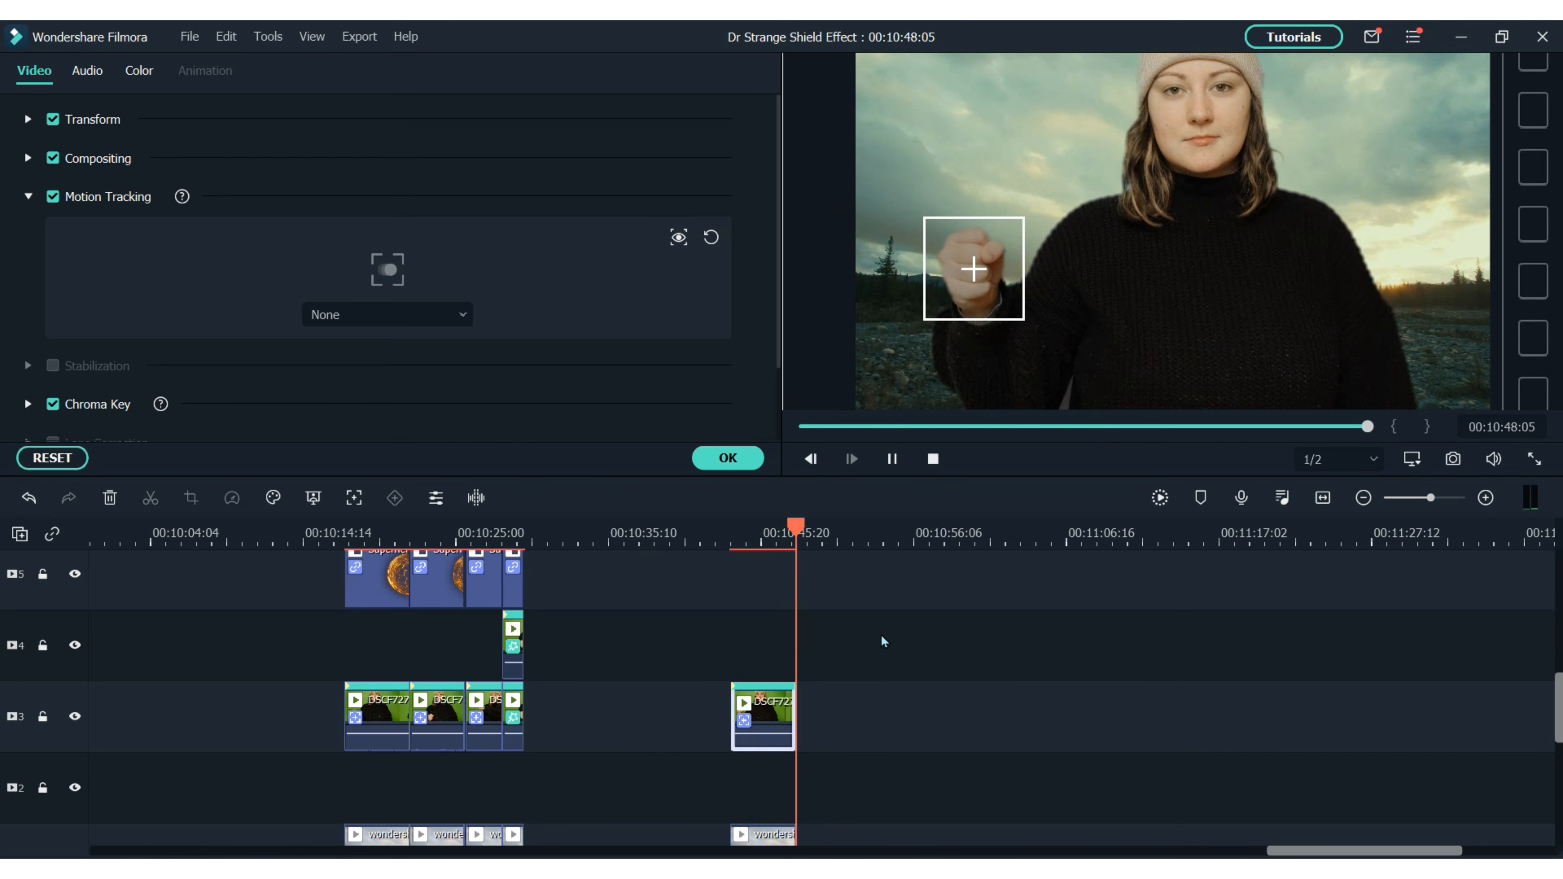
left_click(882, 636)
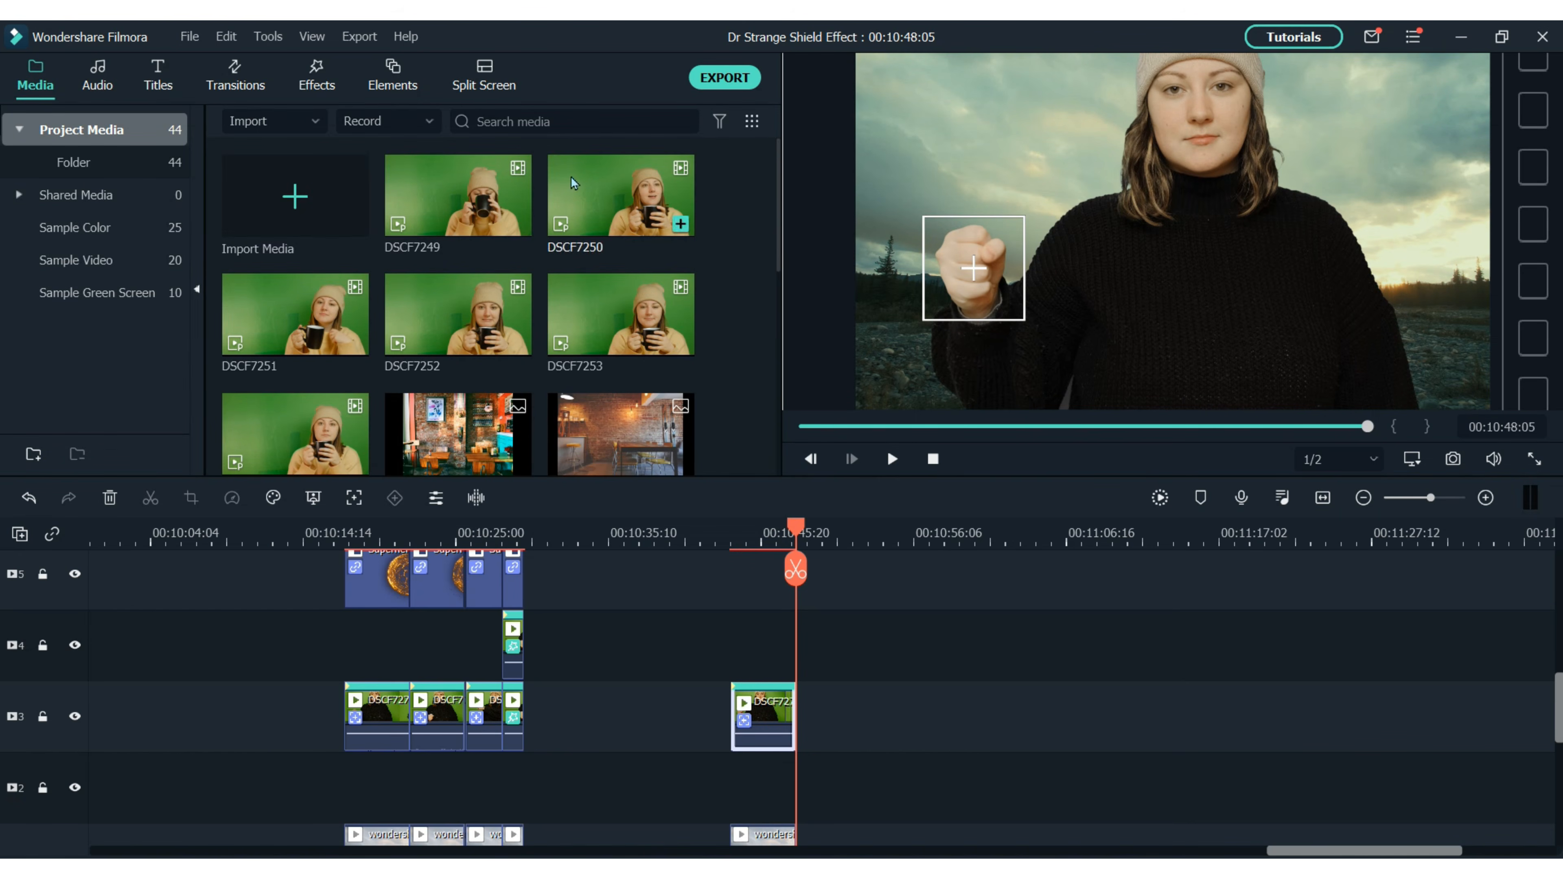
Add an orange shield element from the Superheroes Cinematic Pack to track 4, directly above the tracked clip
left_click(392, 76)
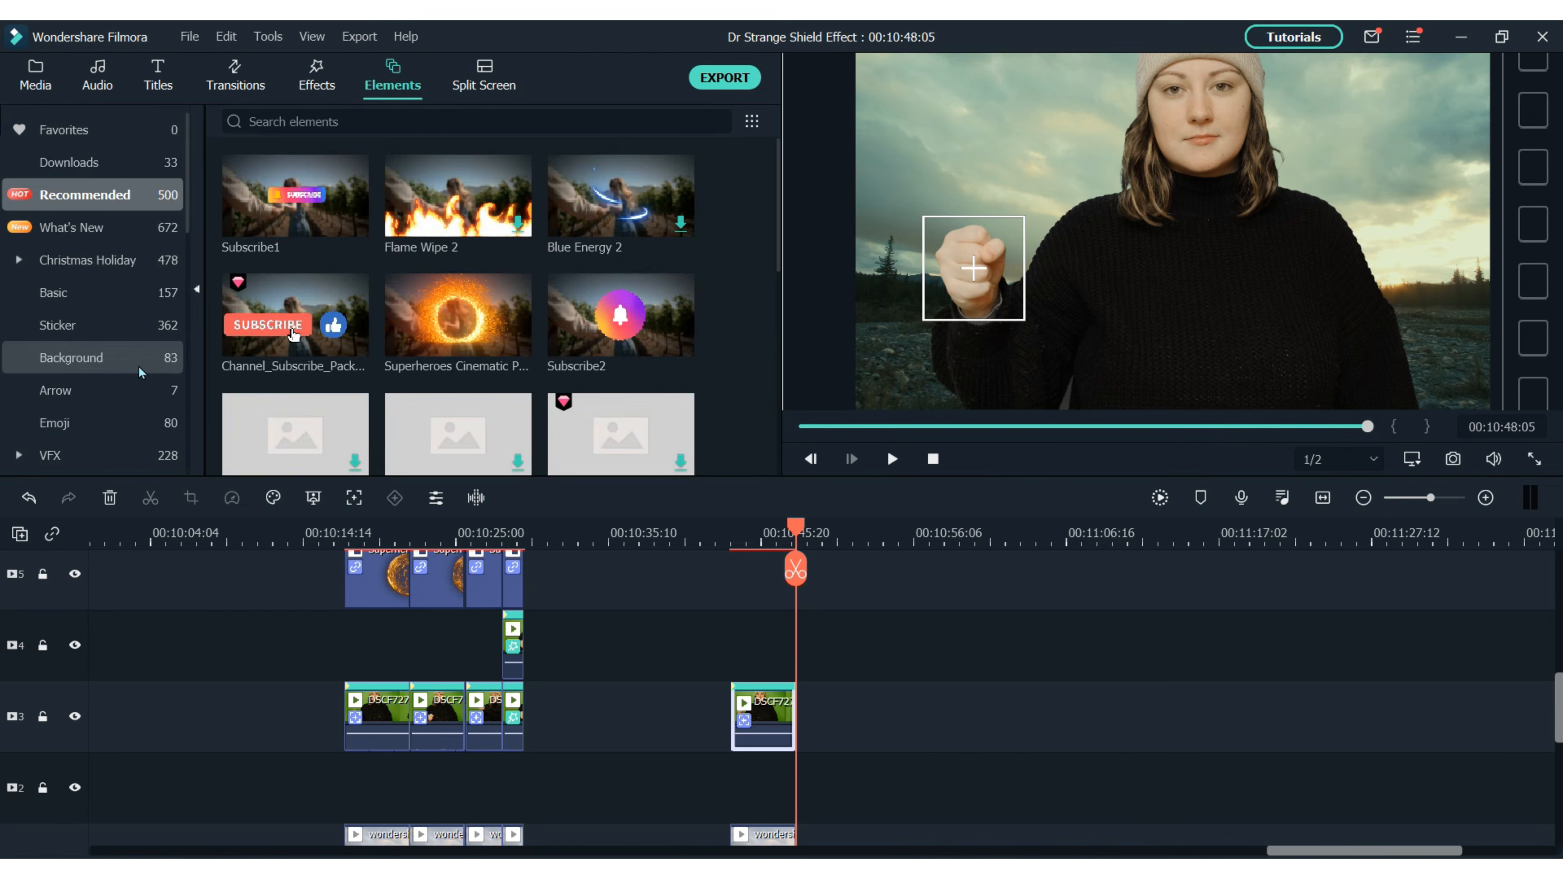
scroll(141, 373, "down", 8)
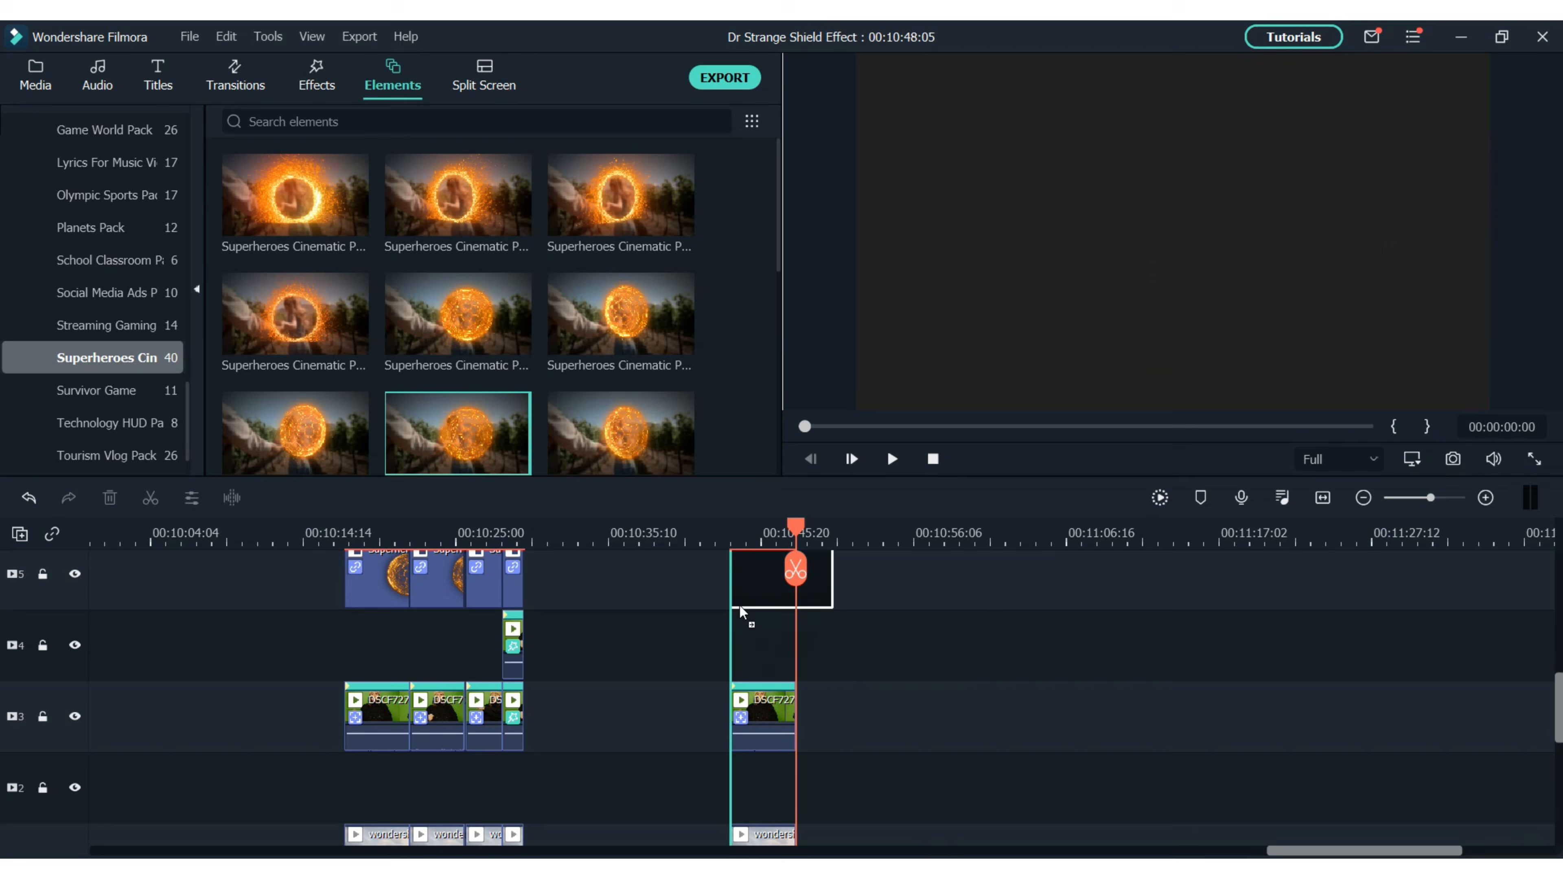
left_click_drag(740, 604, 731, 644)
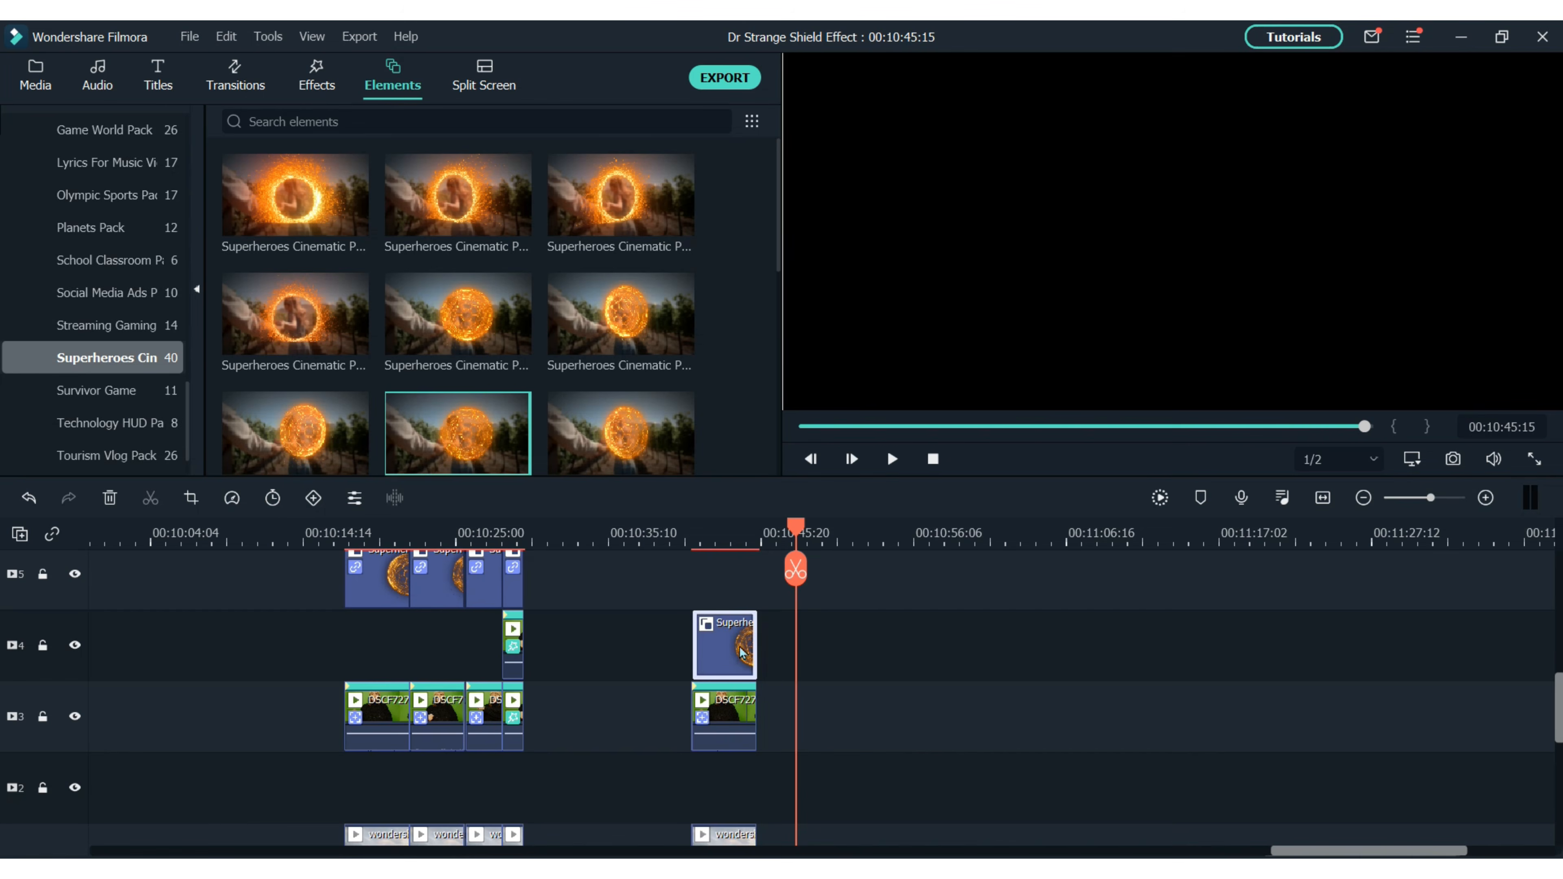
Scale the shield element to 80% and position it over the fist at the clip's start, at about X -281.3, Y -84.2
left_click(715, 539)
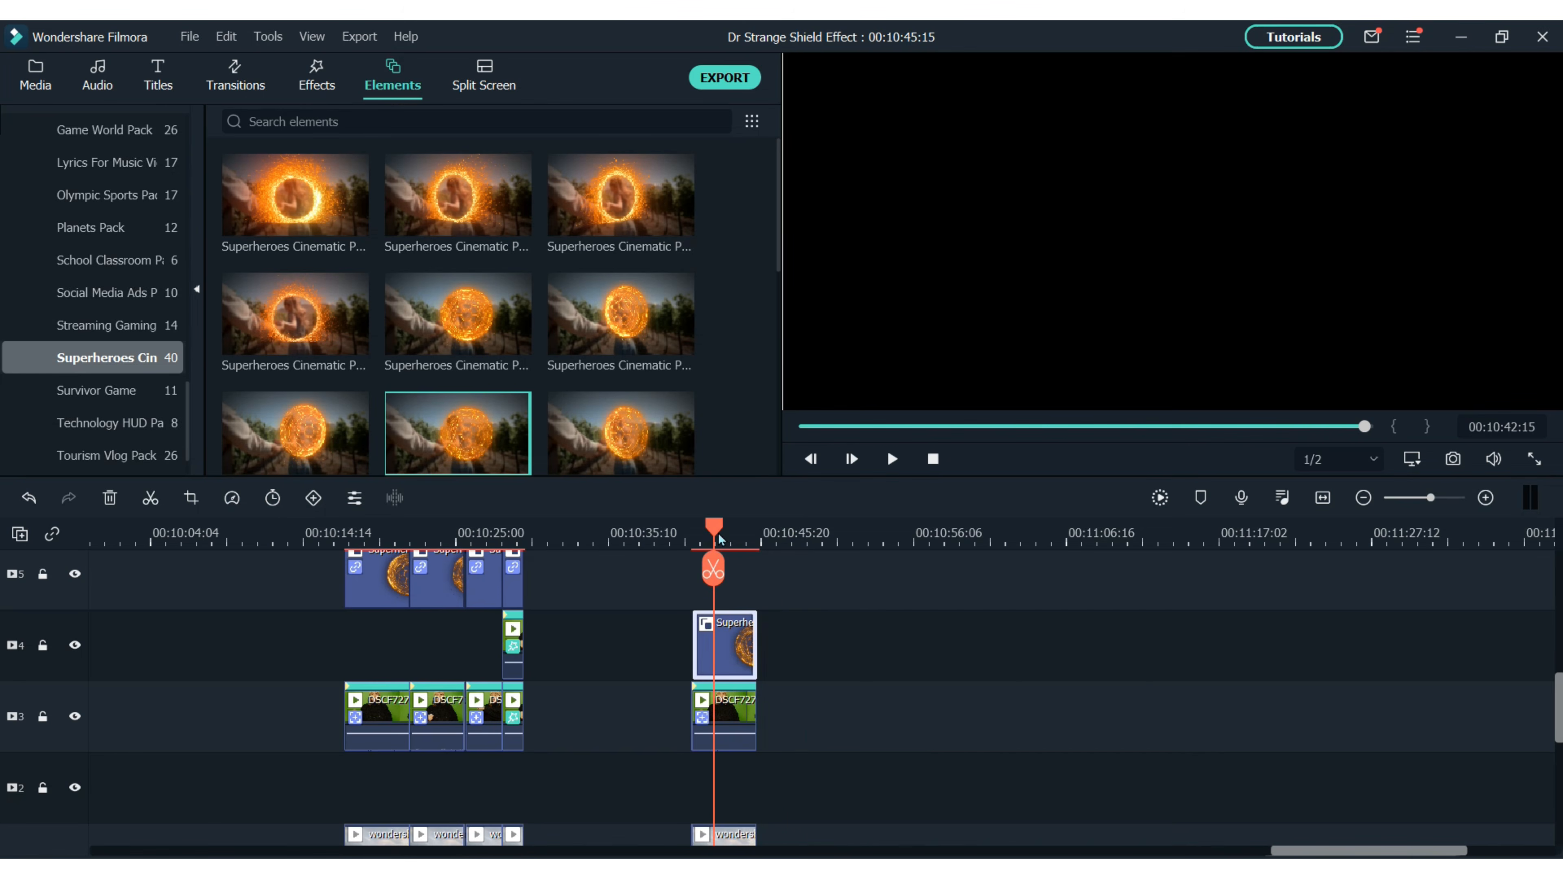
key("Up")
double_click(726, 644)
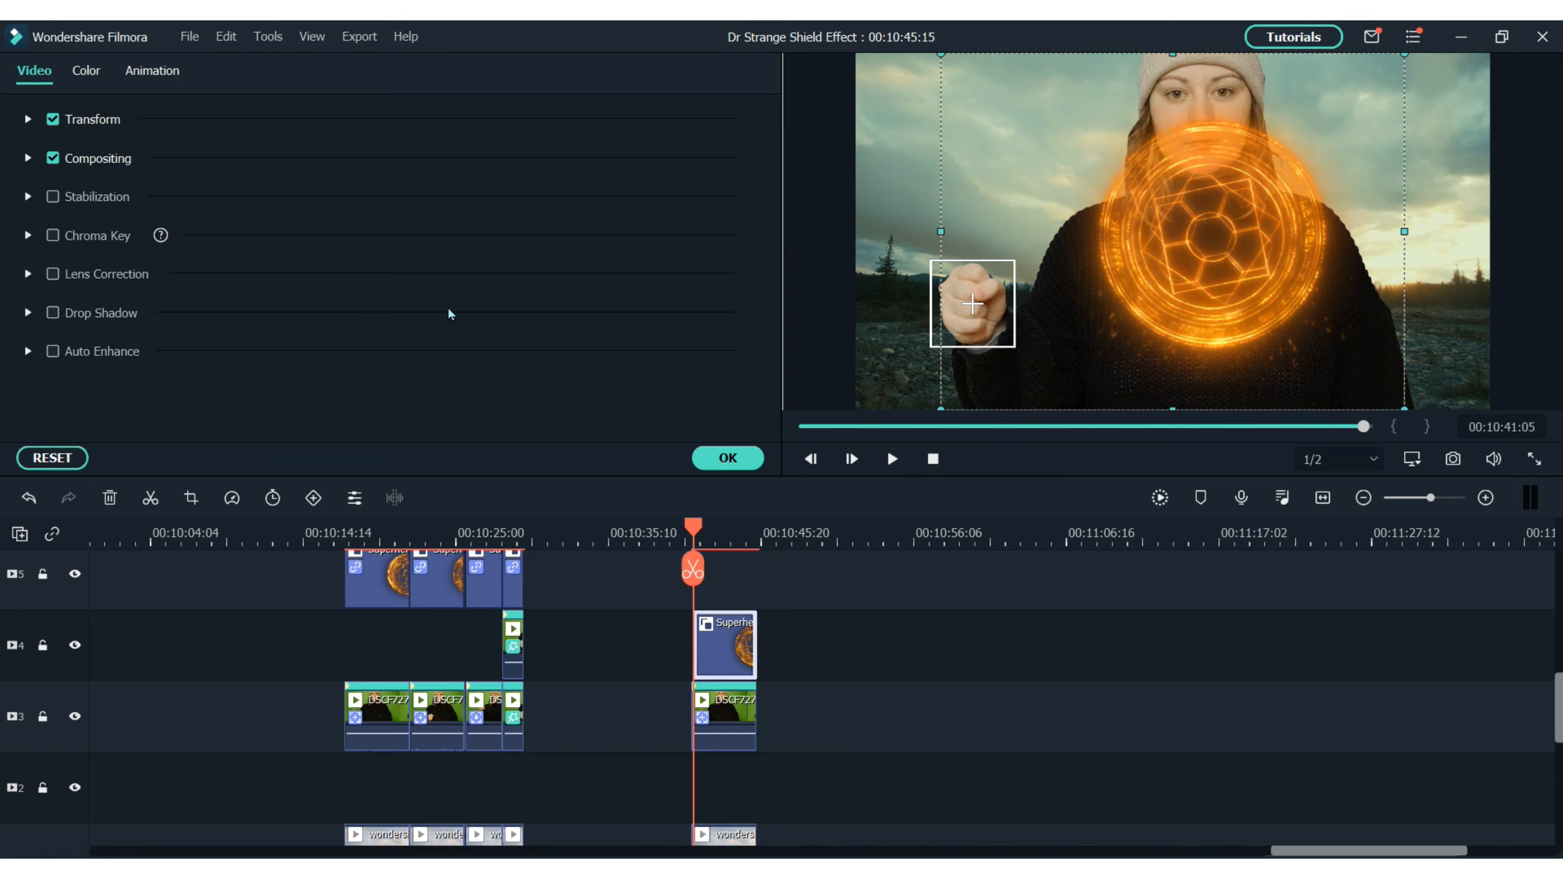
left_click(29, 120)
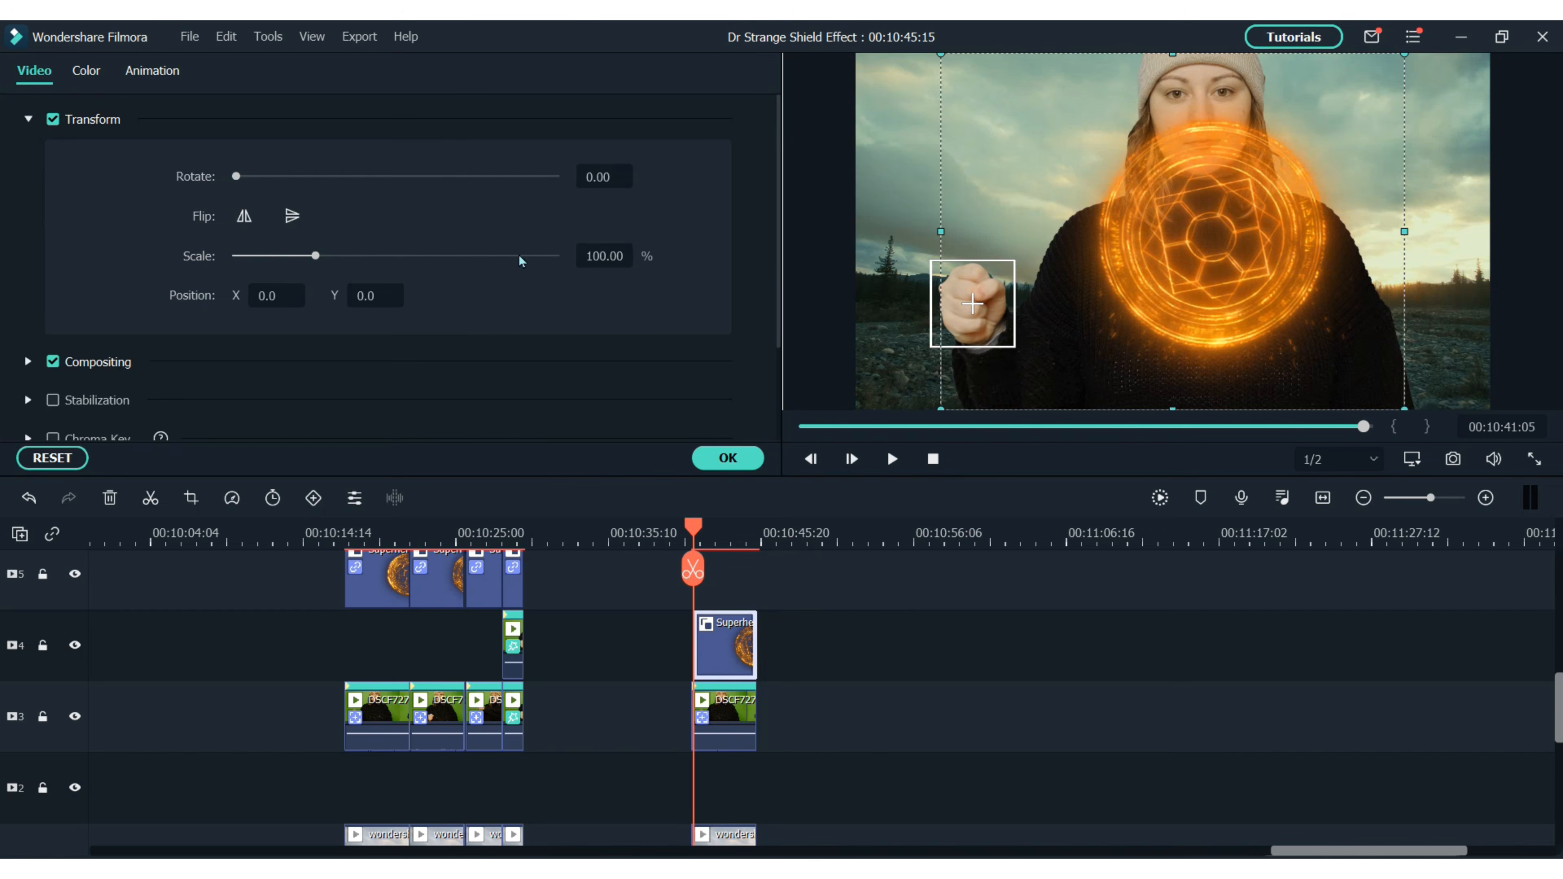
left_click(596, 254)
type("80")
key("Return")
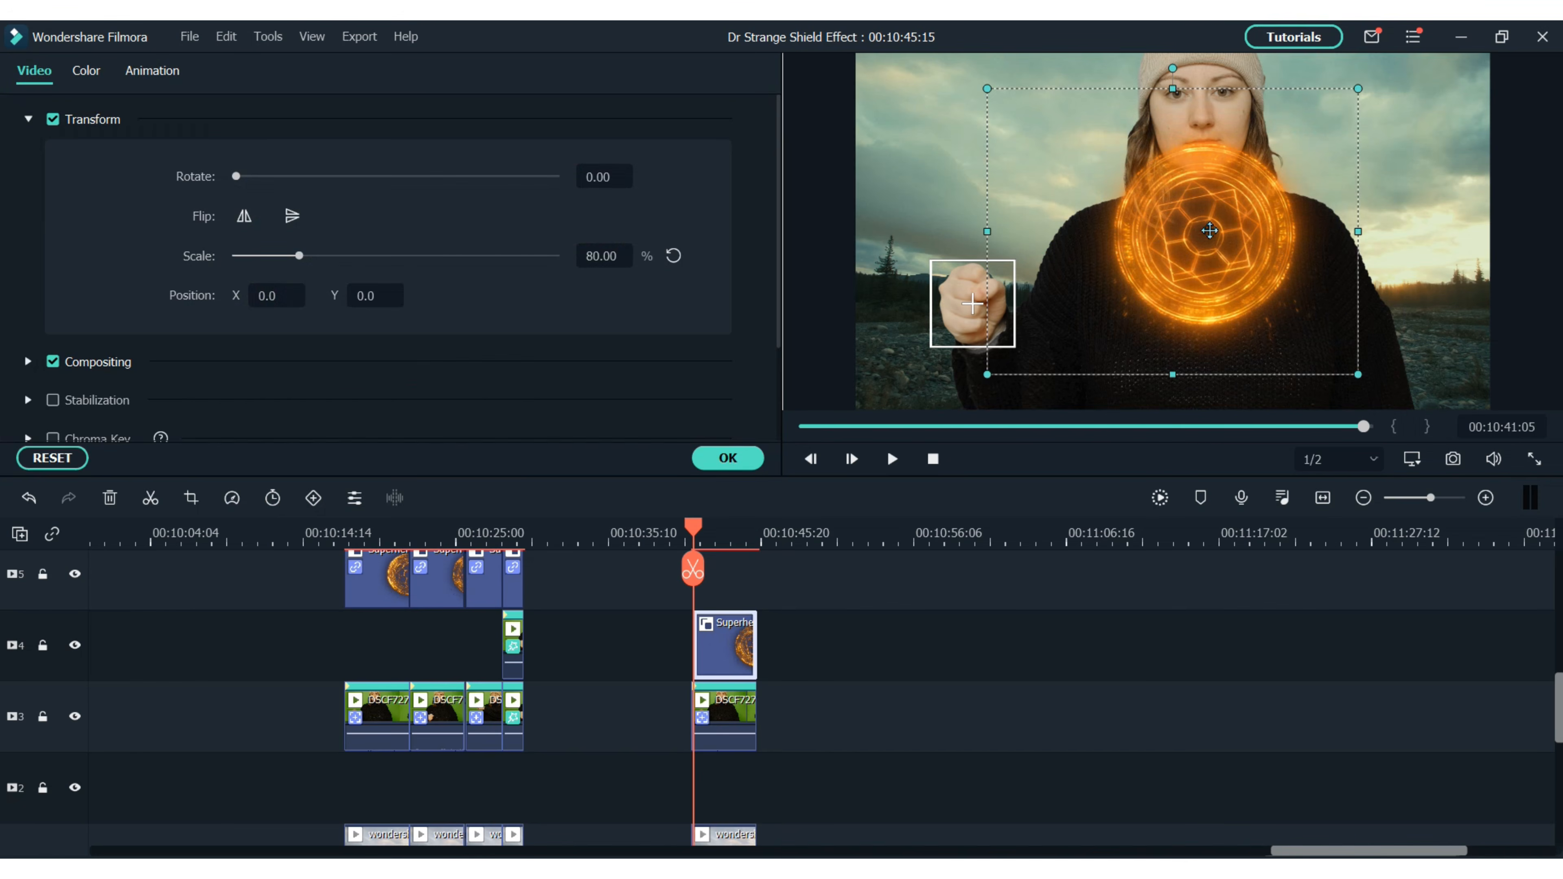
left_click_drag(1210, 230, 979, 299)
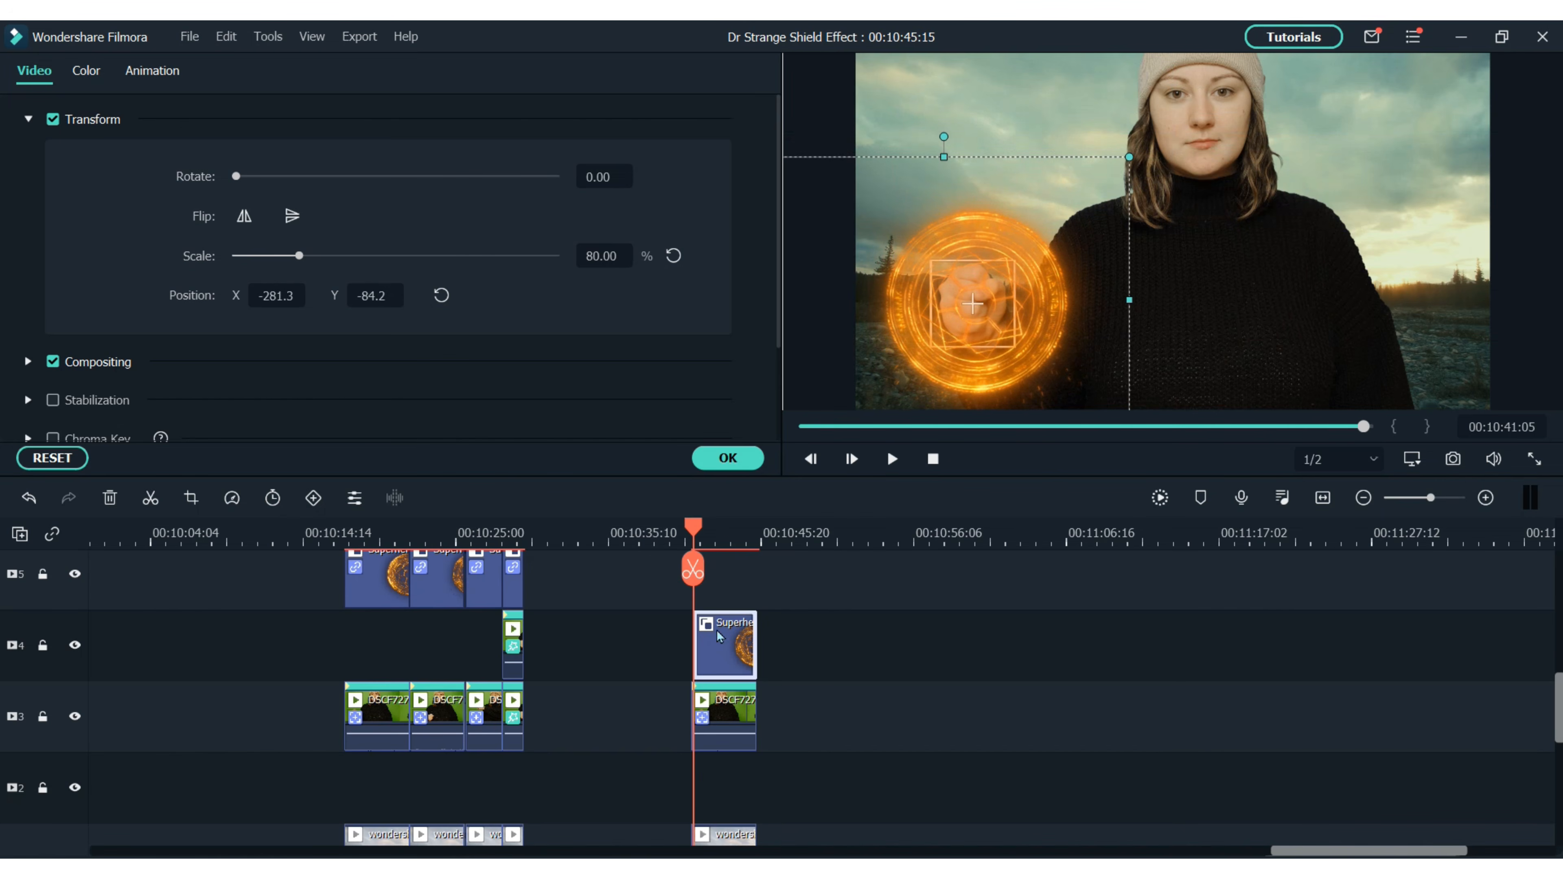
Step frame by frame back to the clip's start to examine how the shield lines up with the fist
left_click_drag(694, 525, 706, 524)
key("Left")
key("Left")
key("Left")
key("Left")
key("Left")
key("Left")
key("Left")
key("Left")
key("Left")
key("Left")
key("Left")
key("Left")
key("Left")
key("Left")
key("Left")
key("Left")
key("Left")
key("Left")
key("Left")
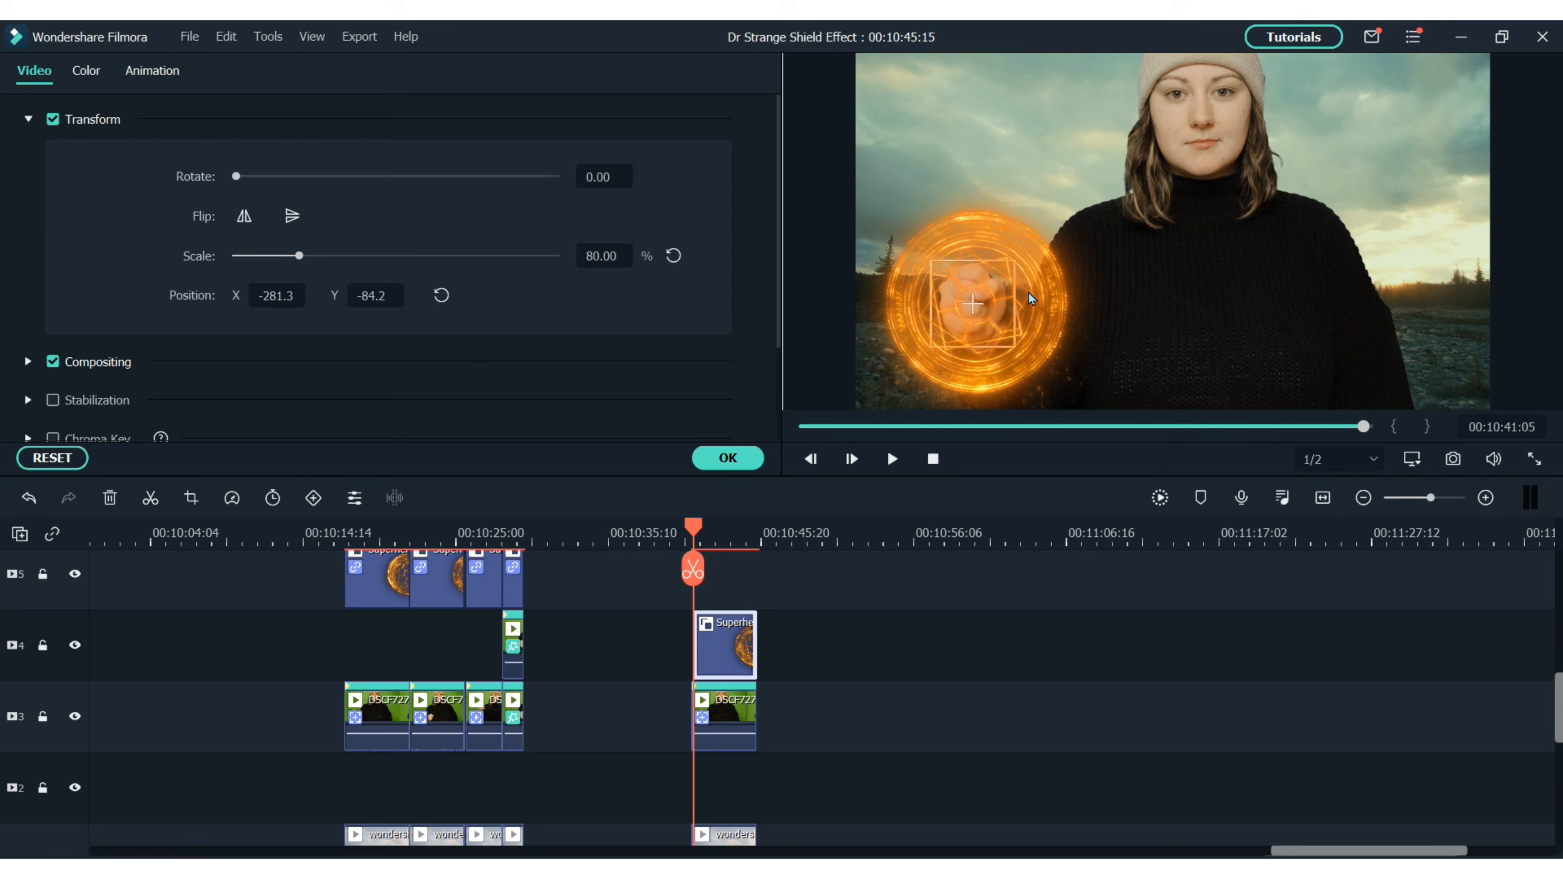
Link the Superheroes Cinematic Pack shield element to the motion tracking of the green-screen clip on track 3 and apply it
left_click(788, 663)
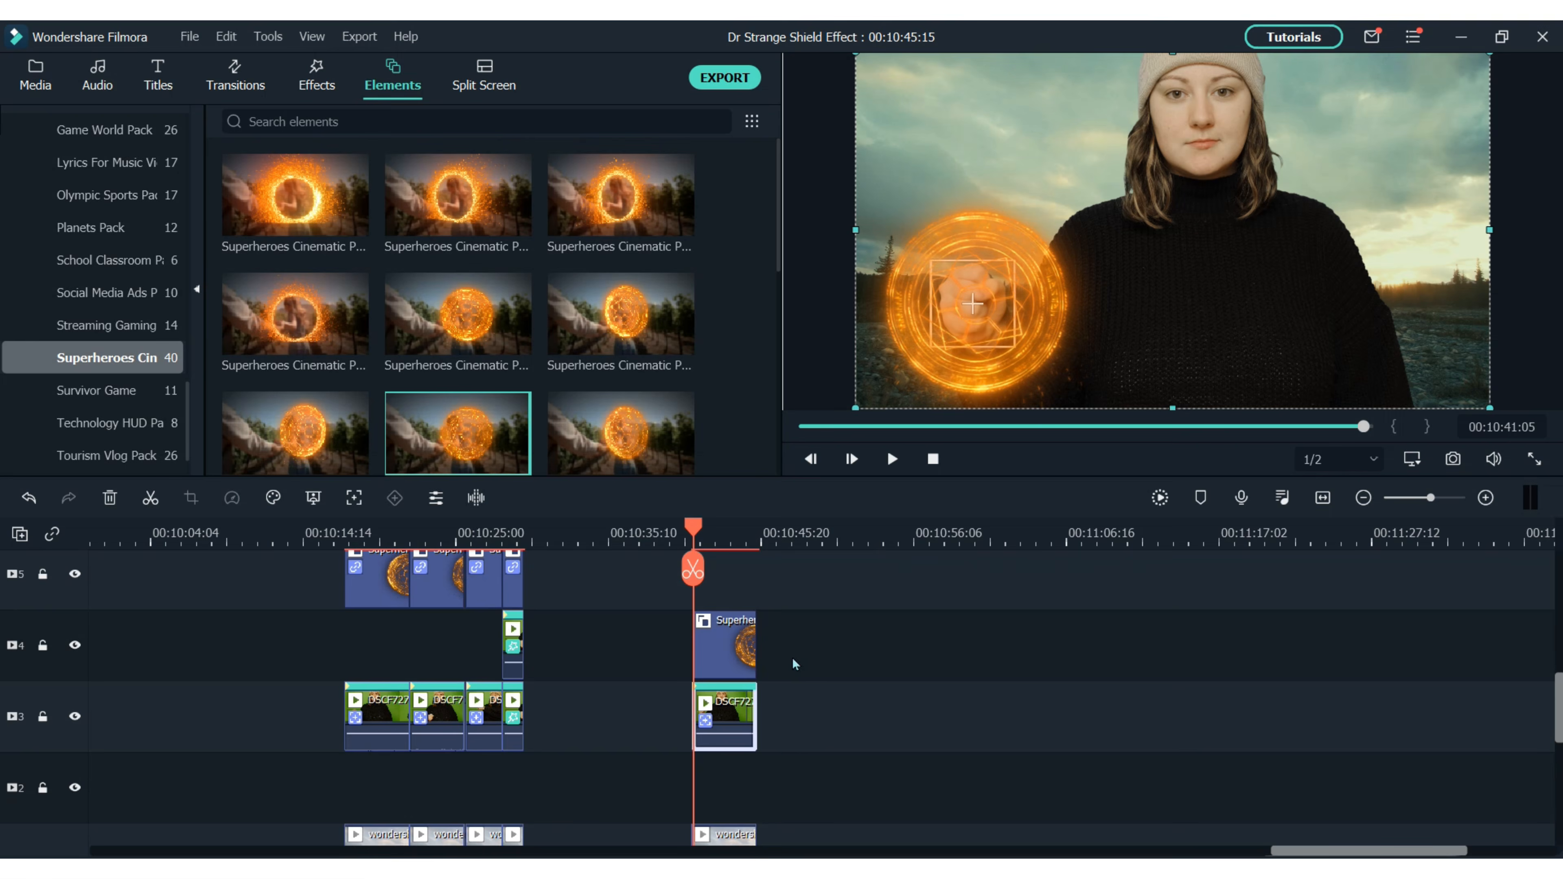
left_click(733, 715)
double_click(734, 715)
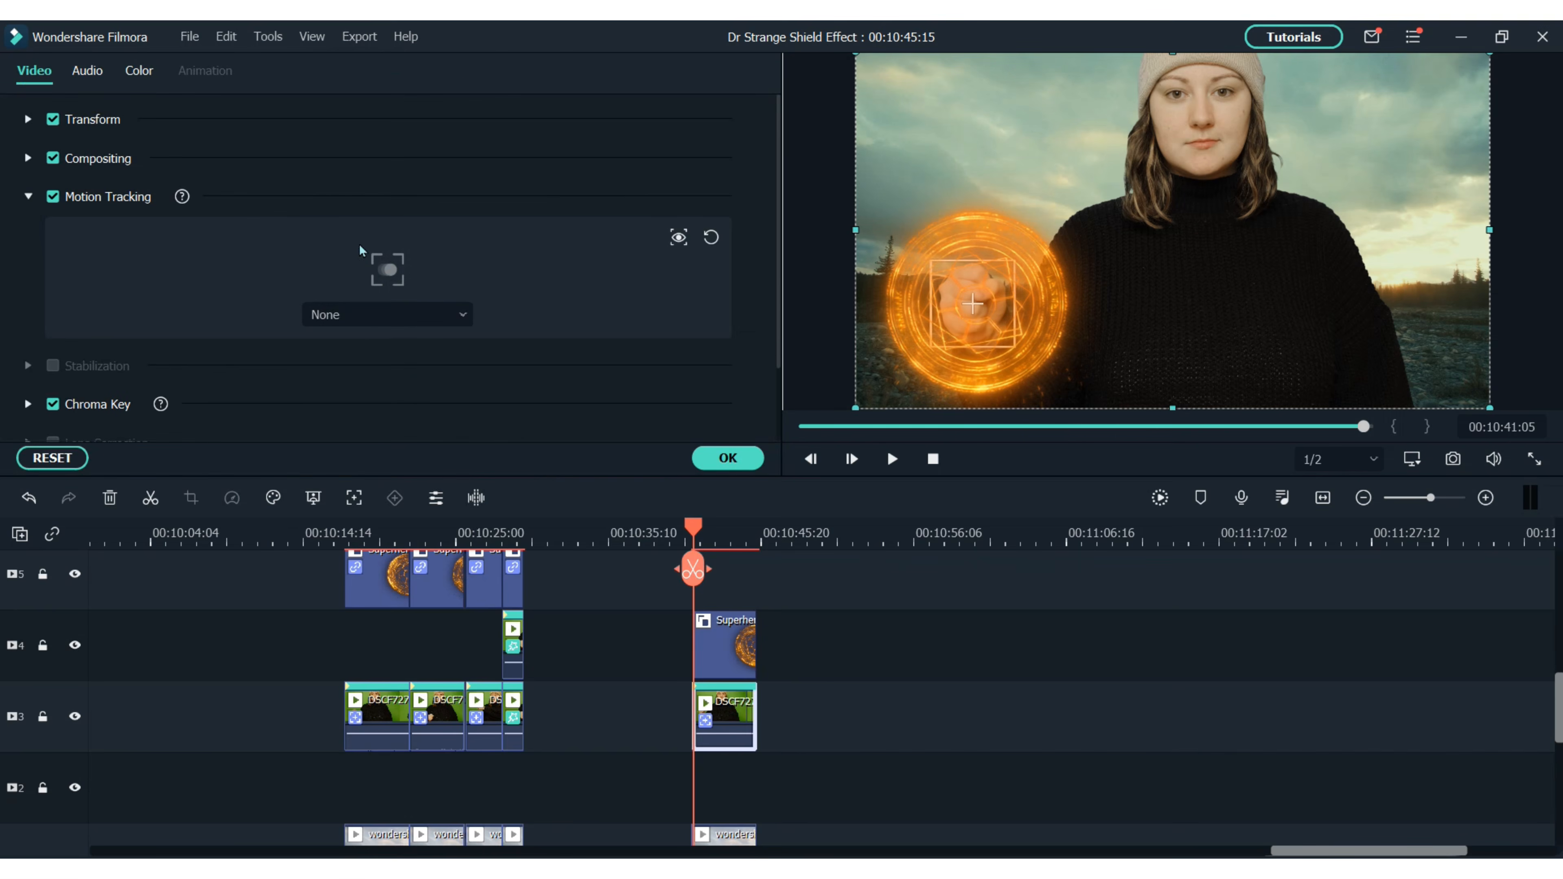
left_click(361, 322)
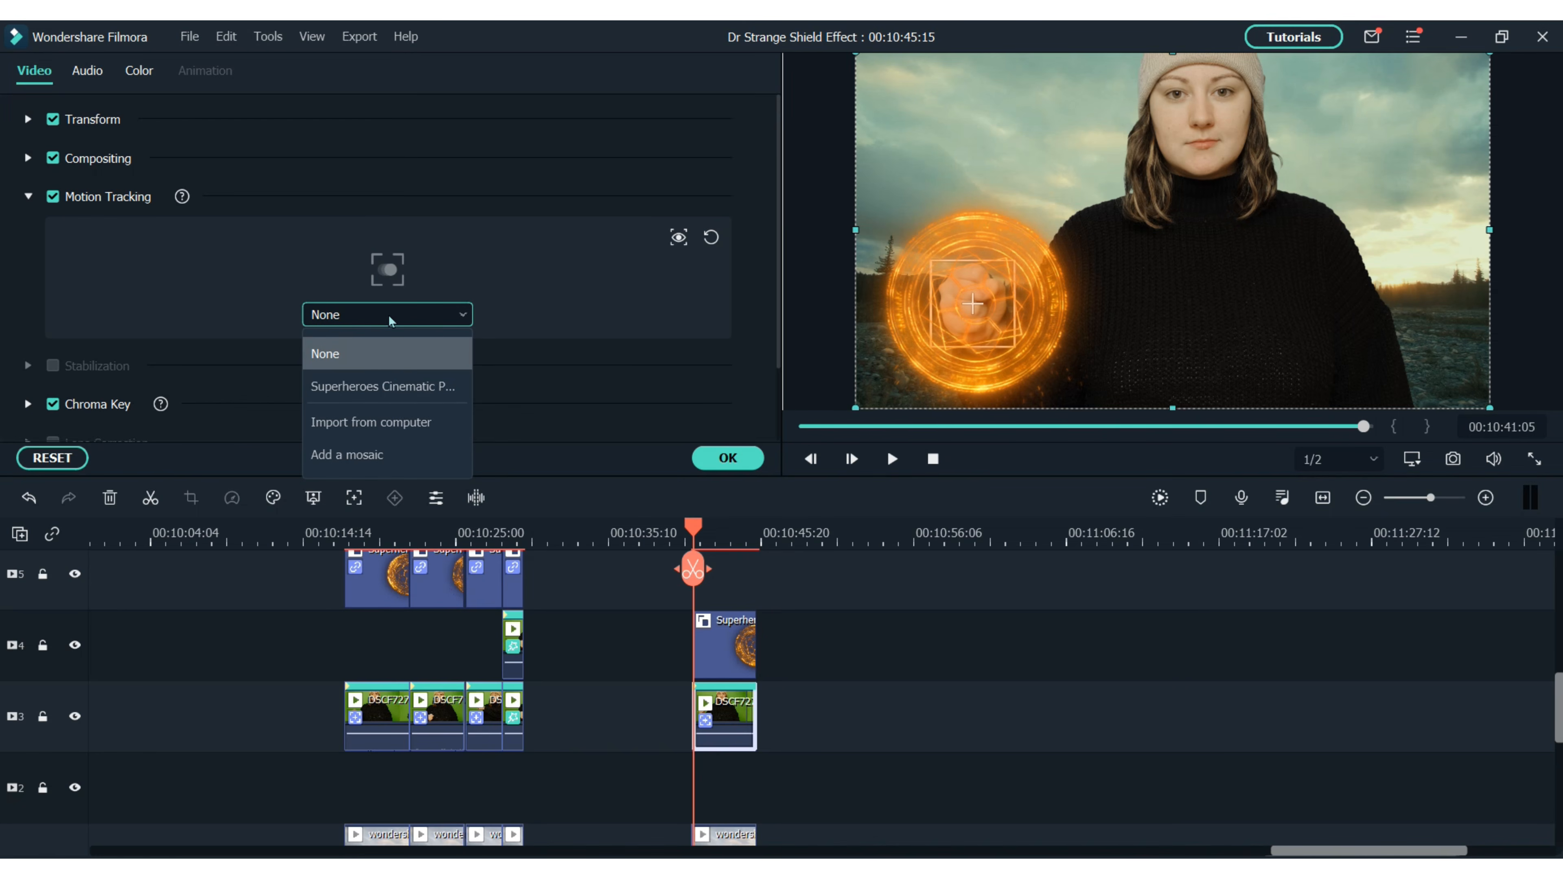
left_click(378, 386)
left_click(733, 457)
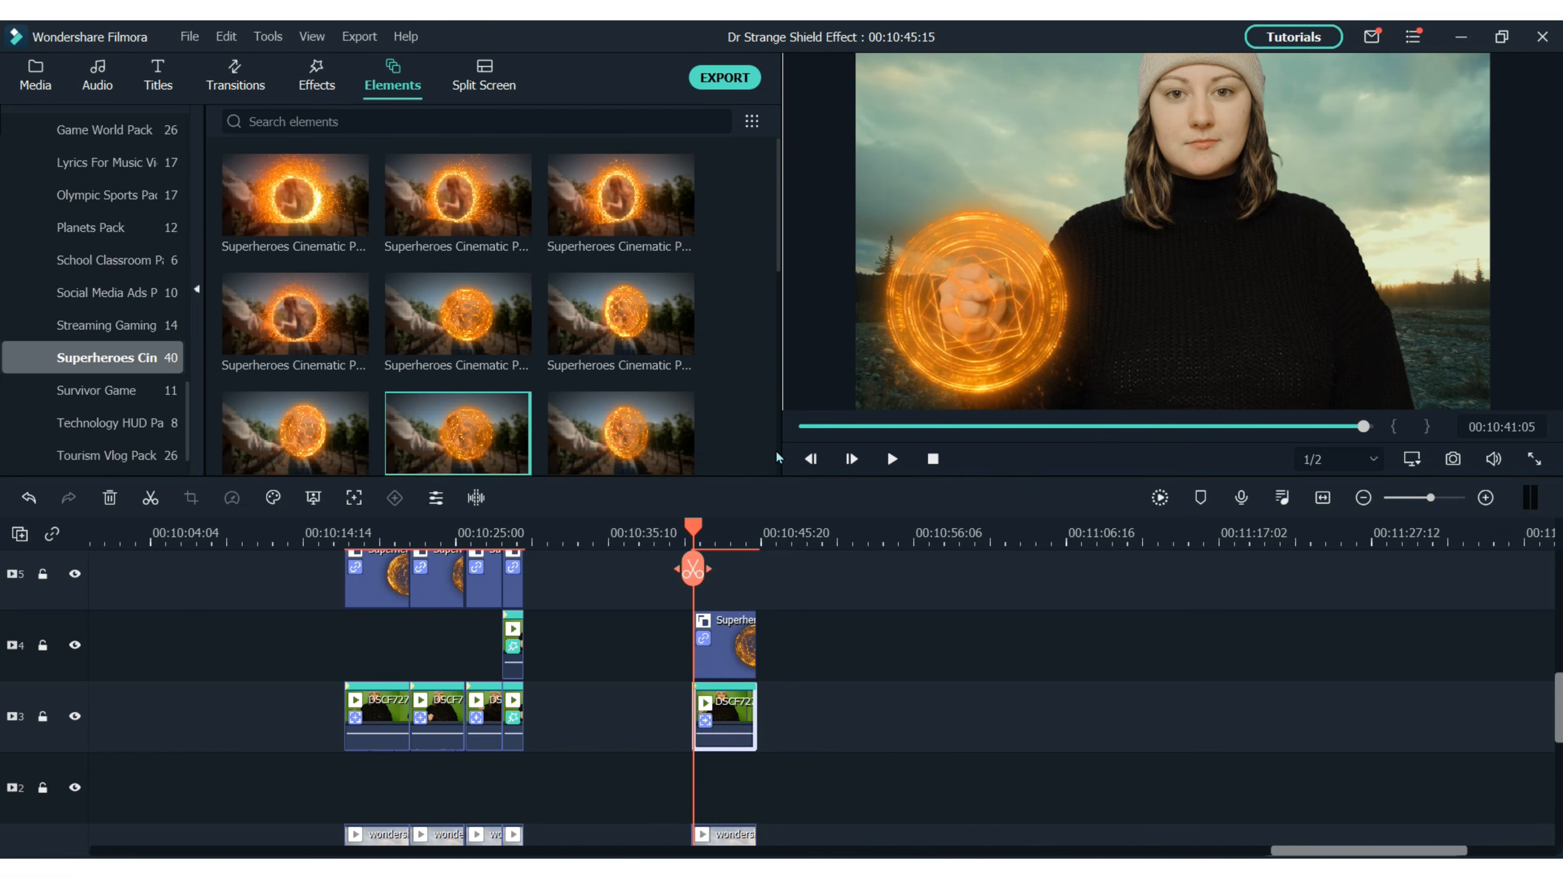
Play back the tracked shield clip and the earlier shield sequence to examine how the shields follow the hand
key("space")
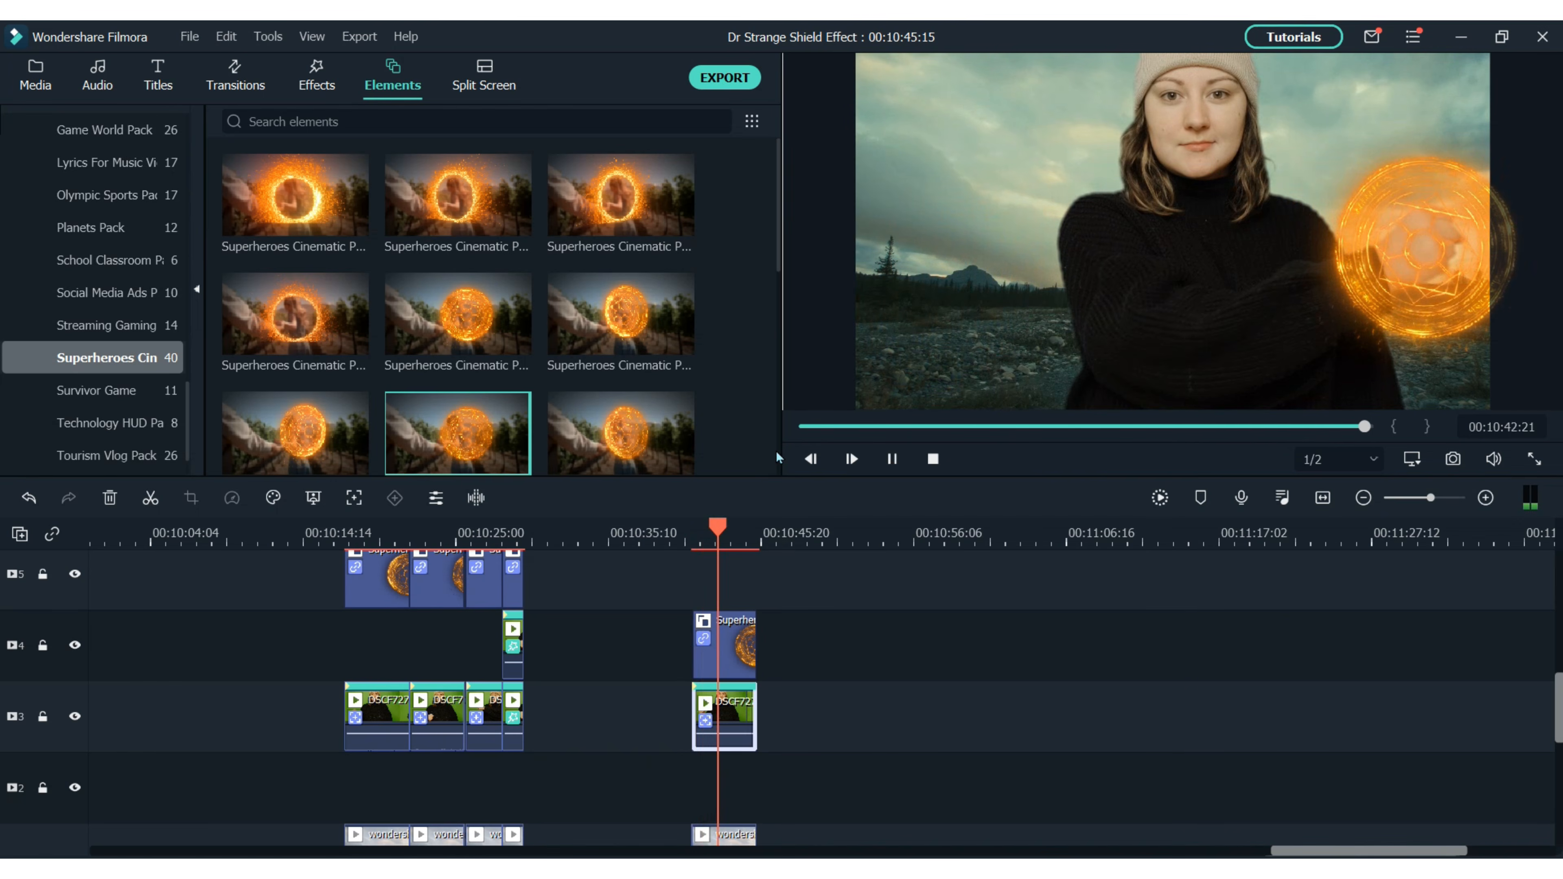
key("space")
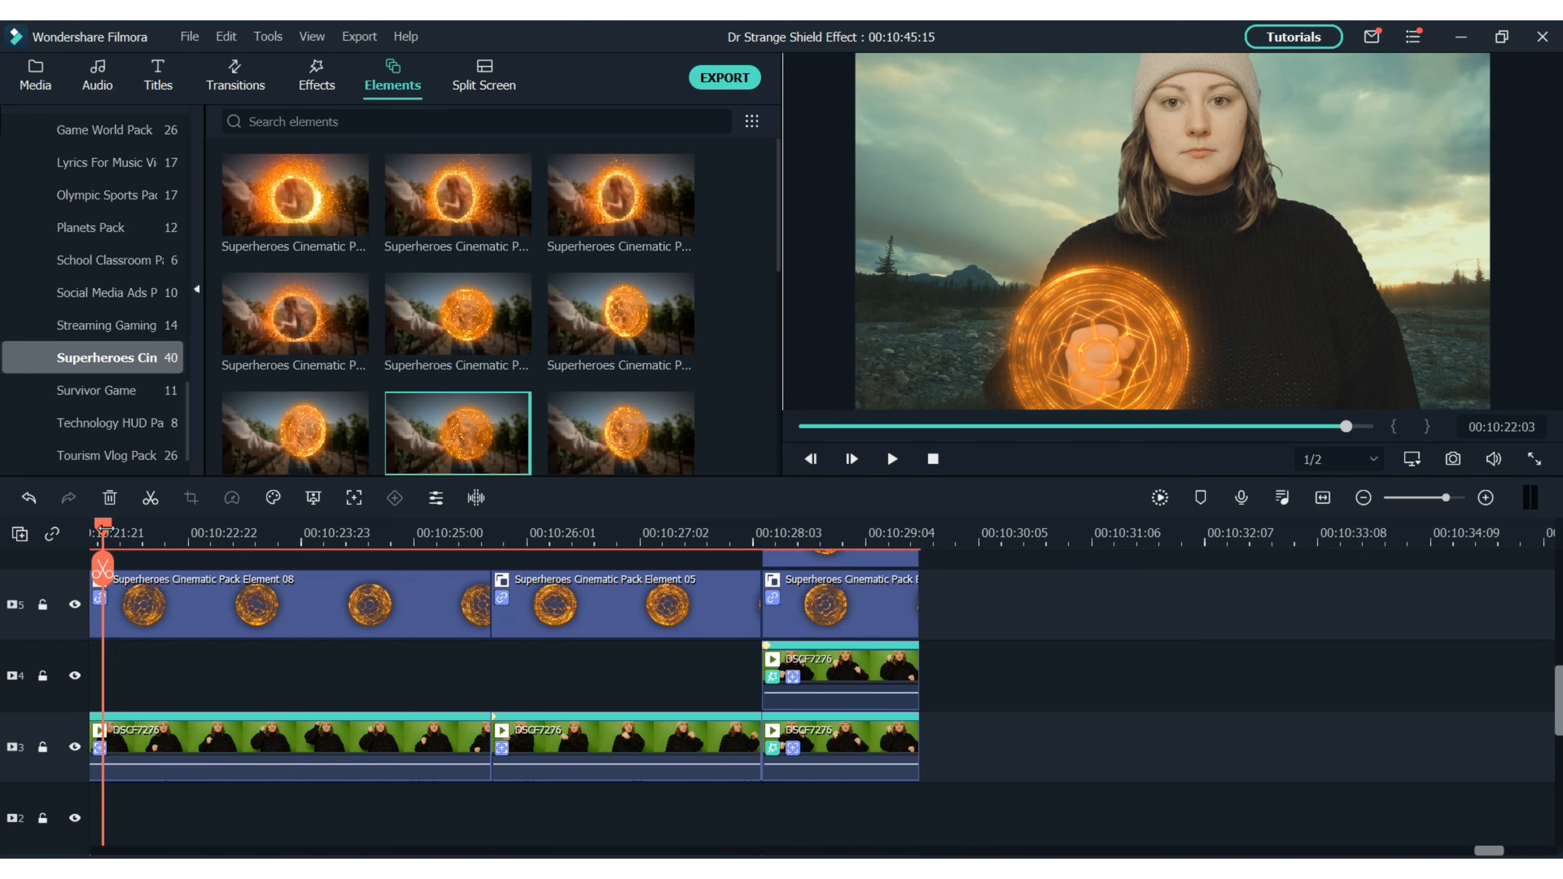
key("space")
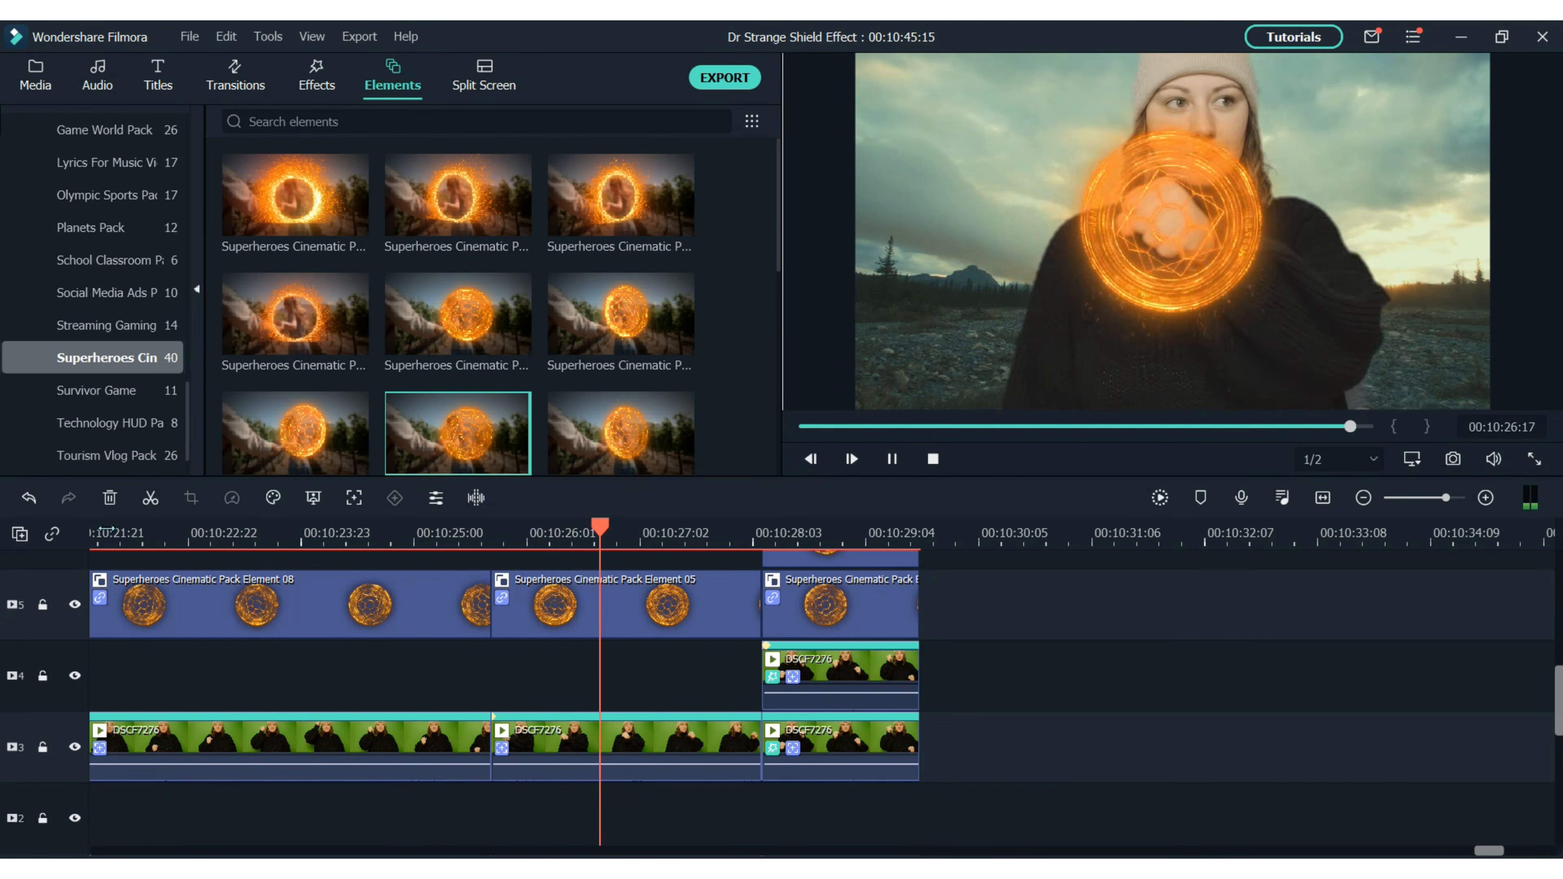
left_click(890, 456)
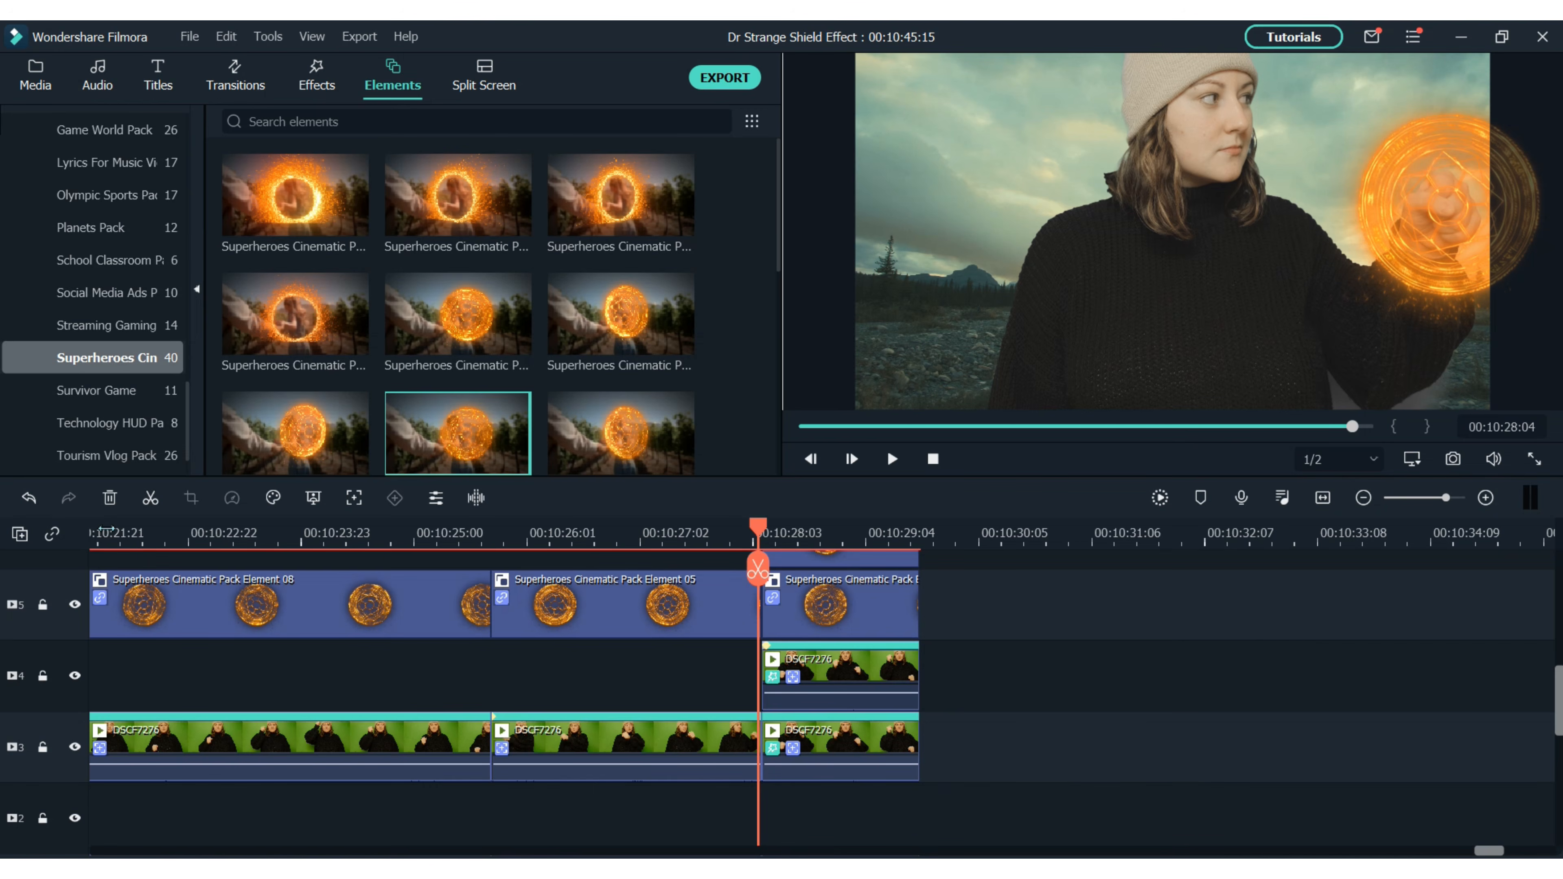